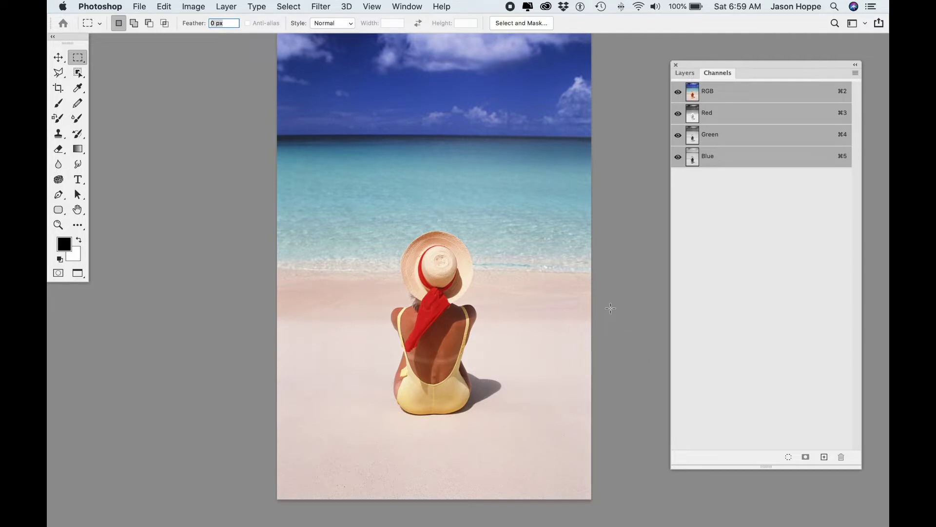
Reselect the previous selection around the seated woman.
{"action": "scroll", "coordinate": [612, 307], "scroll_direction": "up", "scroll_amount": 2}
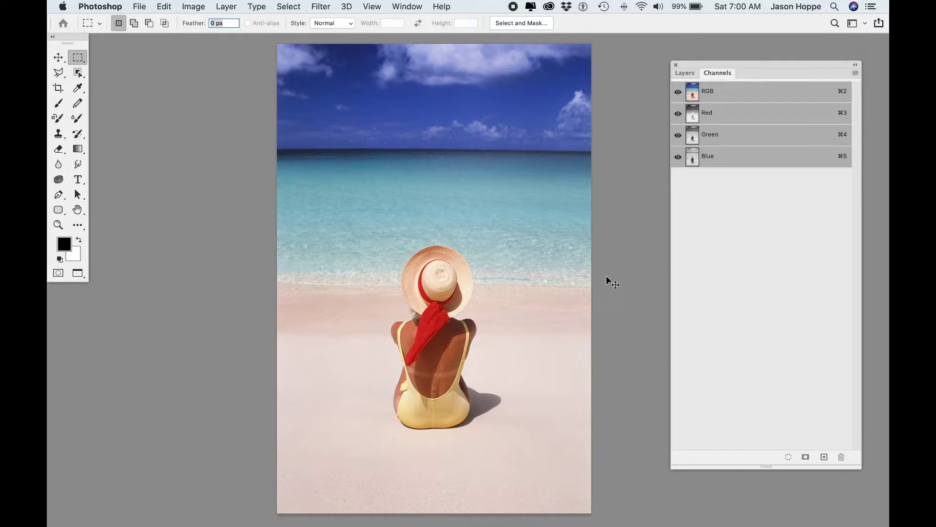
{"action": "left_click", "coordinate": [295, 6]}
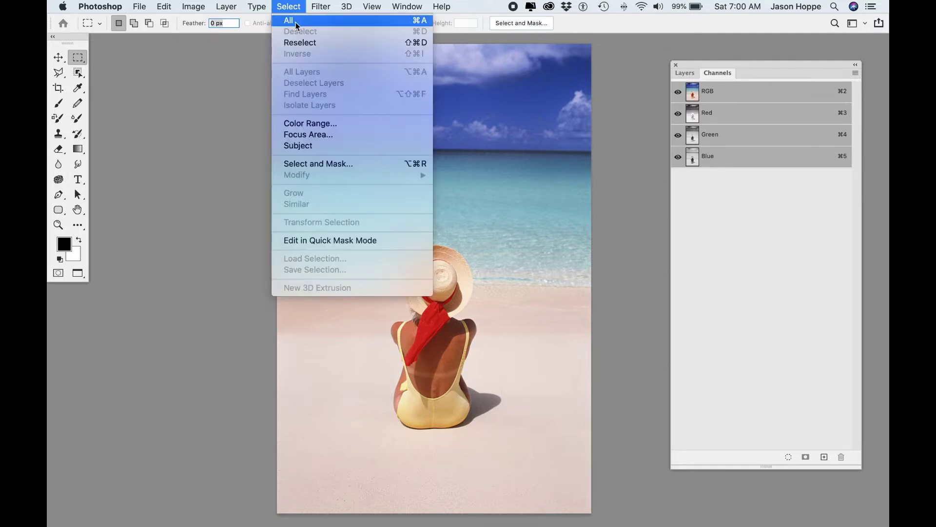
{"action": "left_click", "coordinate": [301, 43]}
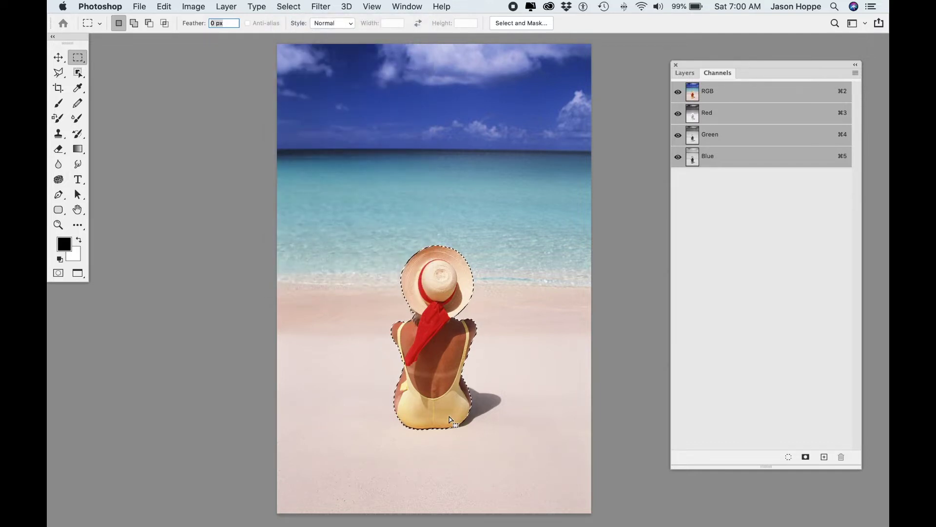
Refine the woman's selection in Select and Mask with a 0.2 px feather.
{"action": "left_click", "coordinate": [81, 75]}
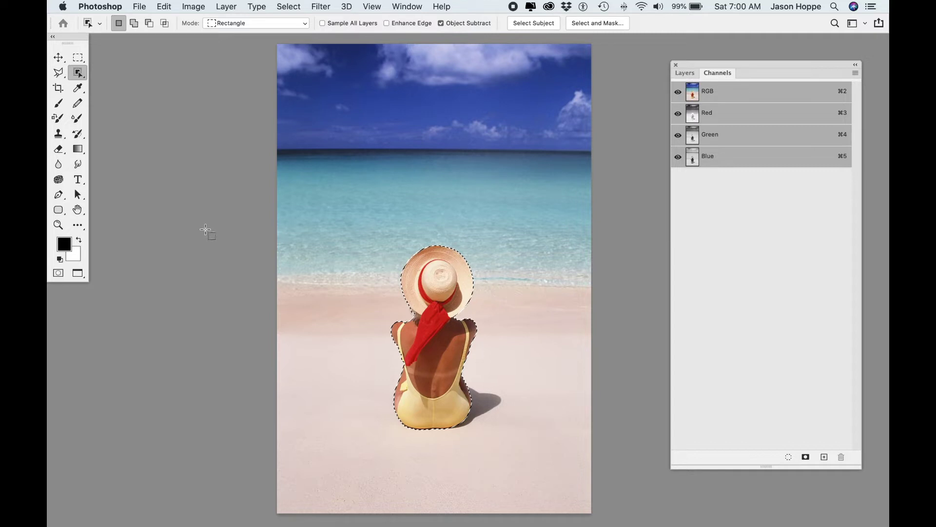
{"action": "left_click", "coordinate": [61, 58]}
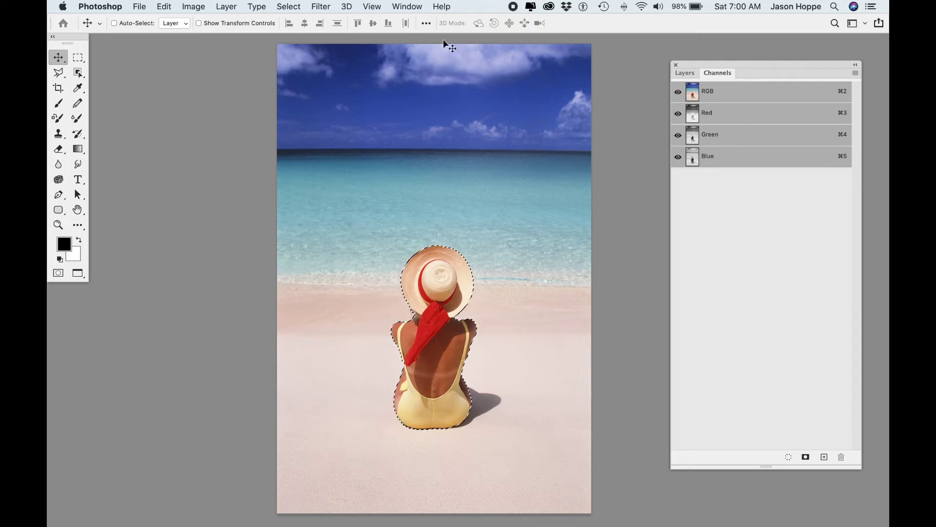
{"action": "left_click", "coordinate": [80, 57]}
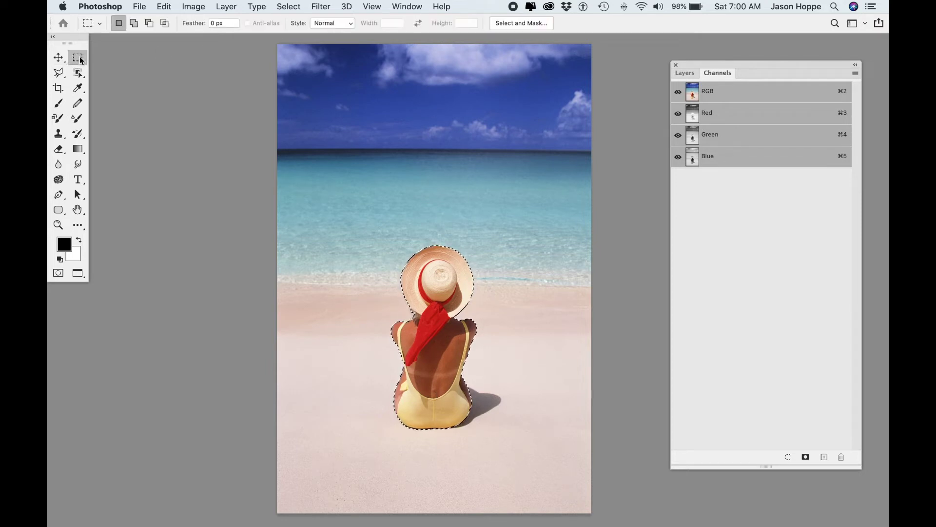
{"action": "left_click", "coordinate": [517, 22]}
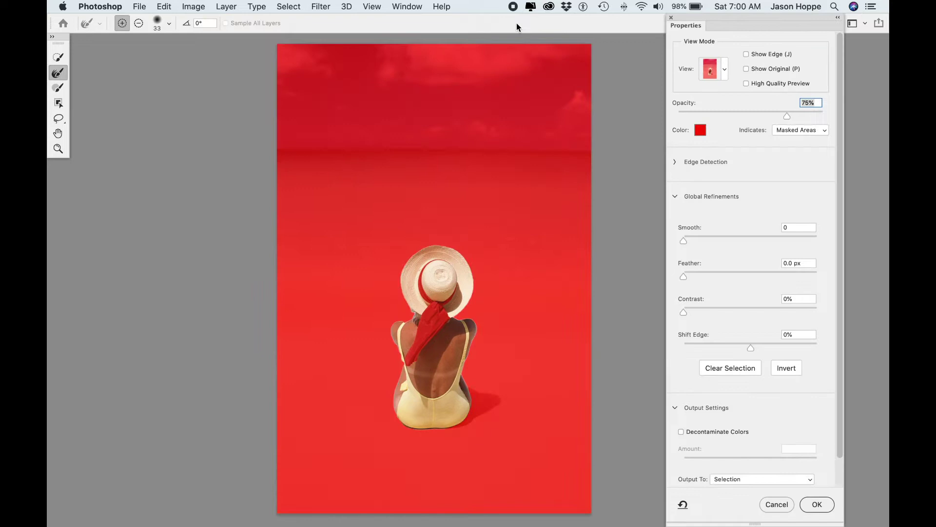
{"action": "left_click", "coordinate": [686, 276]}
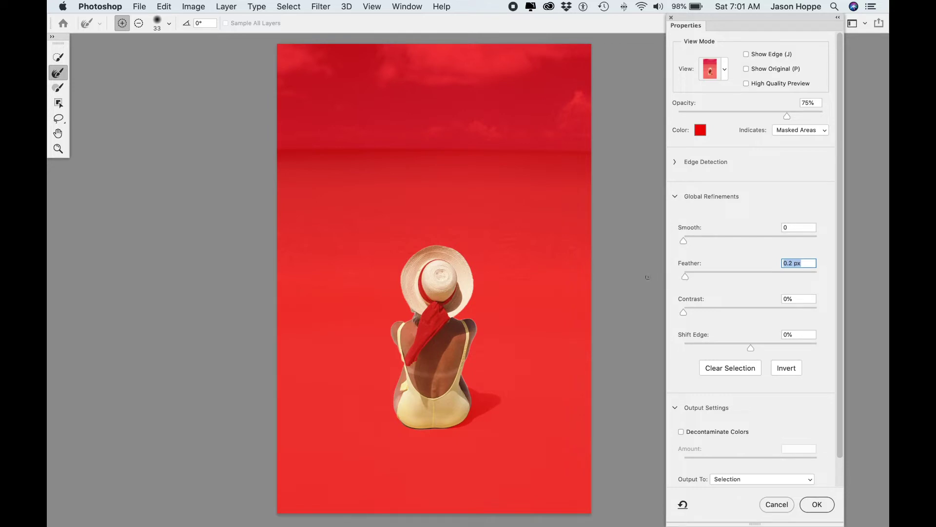
{"action": "left_click", "coordinate": [817, 504]}
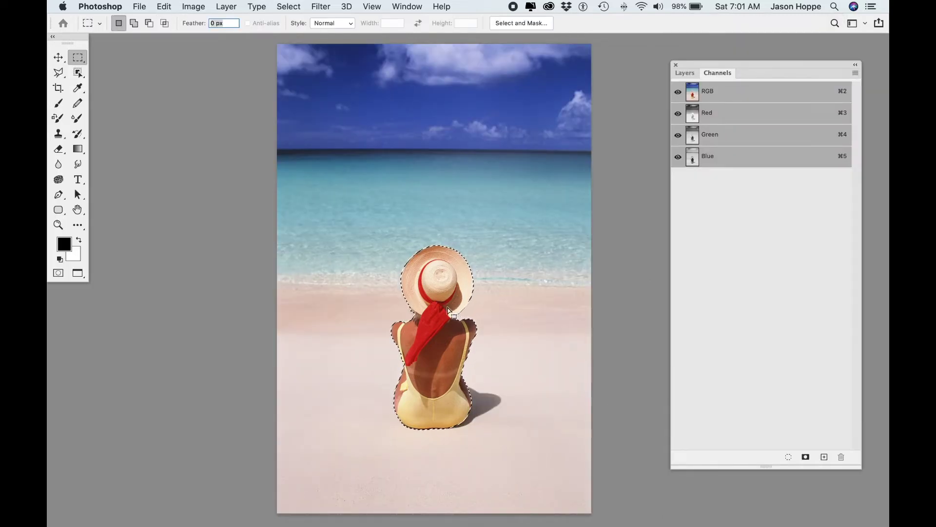
Save the woman's selection as a new channel named "woman", and deselect it.
{"action": "left_click", "coordinate": [285, 7]}
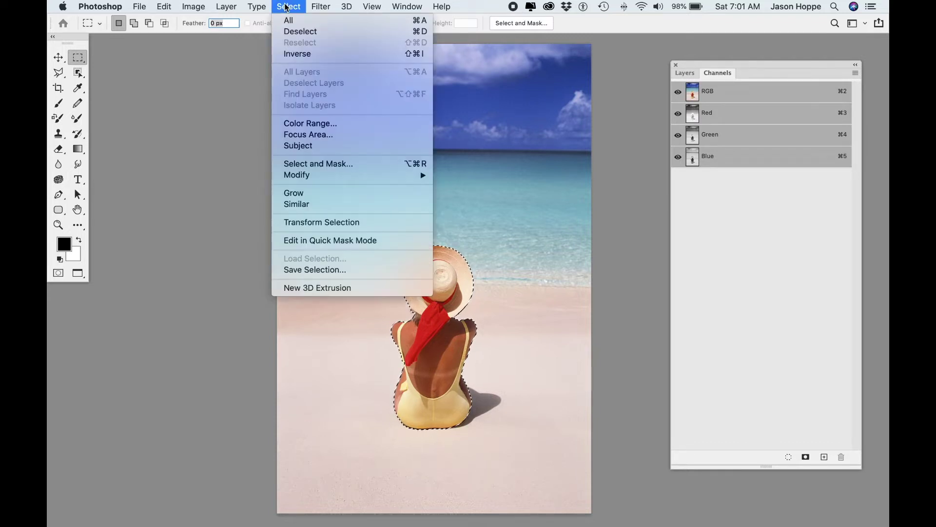
{"action": "left_click", "coordinate": [294, 270]}
{"action": "type", "text": "woman"}
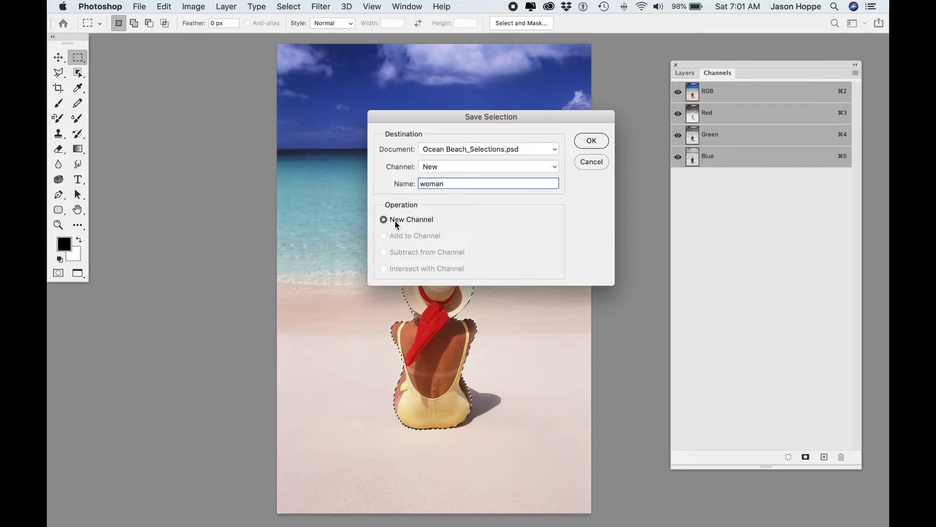
{"action": "left_click", "coordinate": [597, 141]}
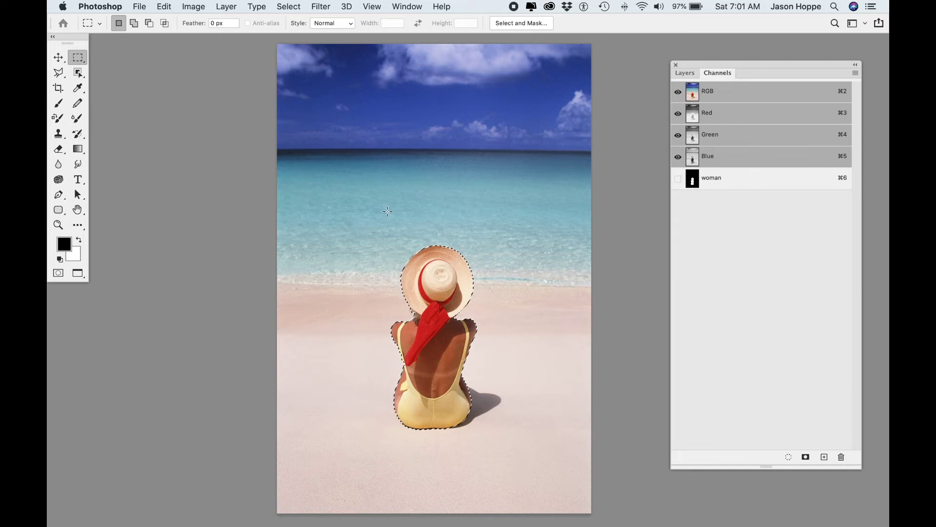
{"action": "scroll", "coordinate": [125, 83], "scroll_direction": "up", "scroll_amount": 1}
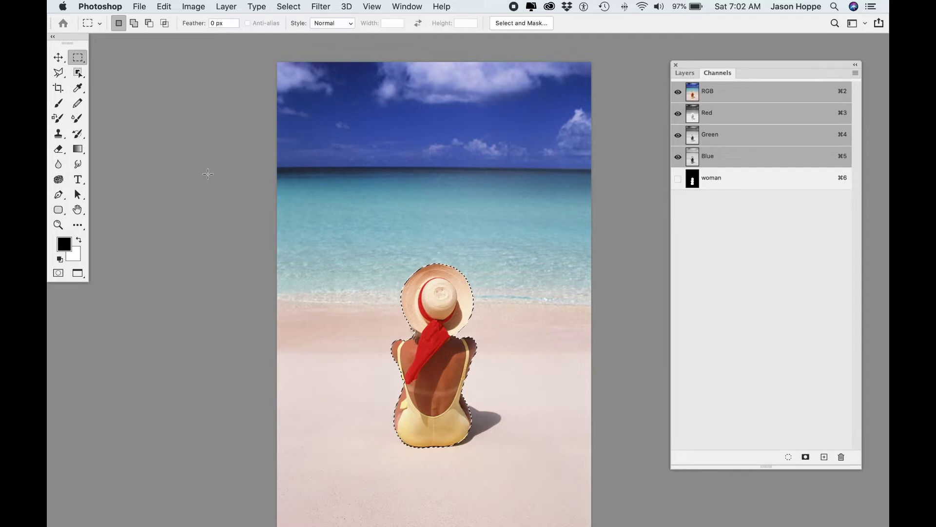
{"action": "left_click", "coordinate": [288, 6]}
{"action": "left_click", "coordinate": [297, 28]}
{"action": "left_click", "coordinate": [289, 6]}
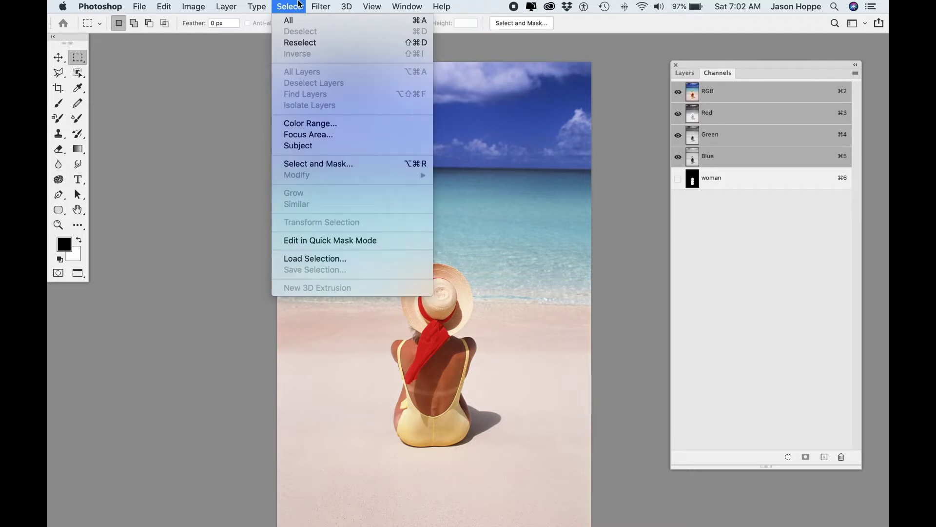
{"action": "left_click", "coordinate": [300, 5]}
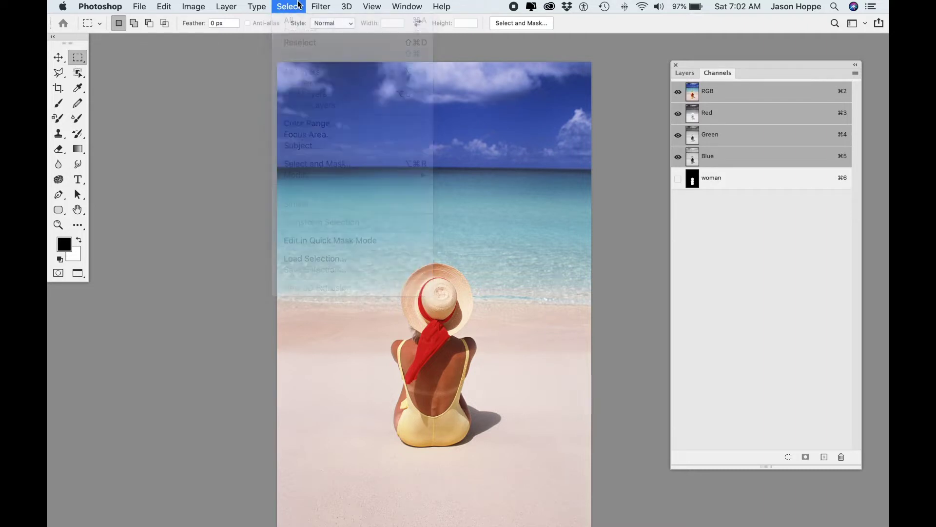
Load the woman channel as a selection, and clear that selection again.
{"action": "left_click", "coordinate": [693, 184], "text": "super"}
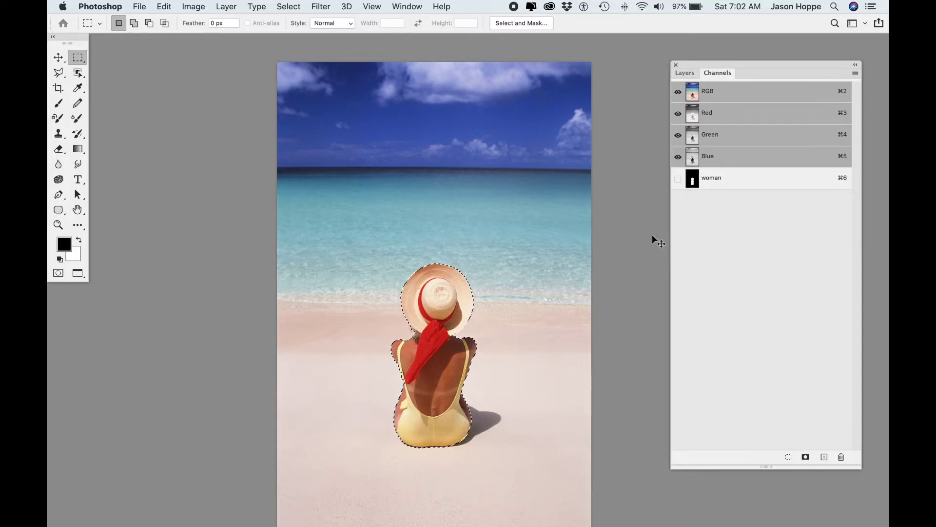
{"action": "key", "text": "super+d"}
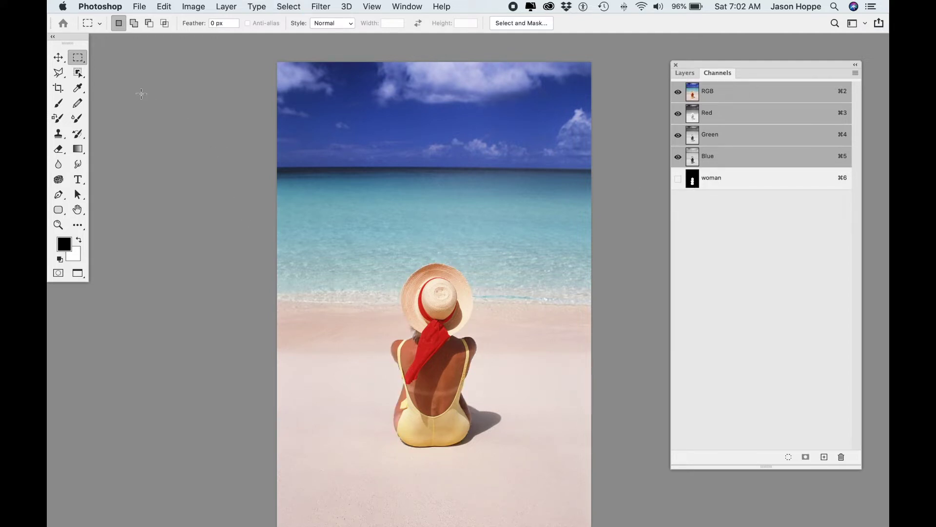
Outline the sky with the Polygonal Lasso along the horizon and around the image's upper edges.
{"action": "left_click", "coordinate": [59, 73]}
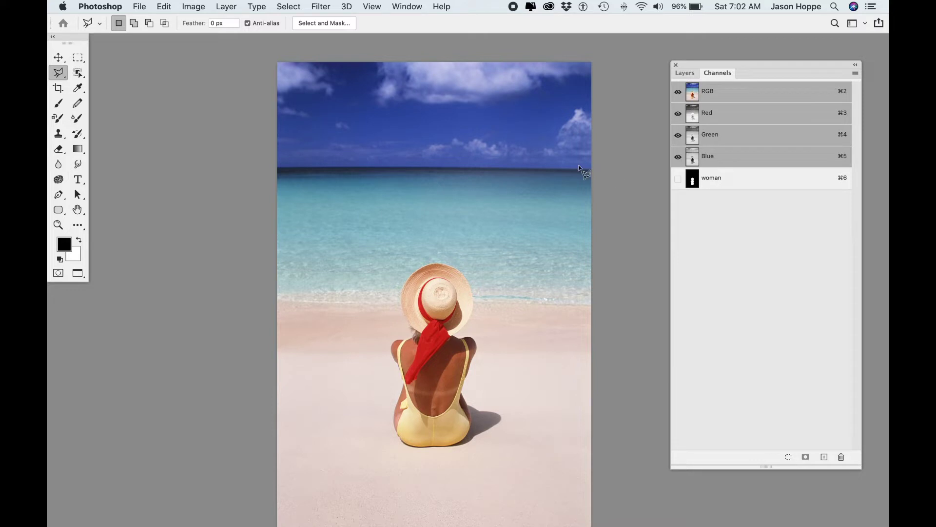
{"action": "left_click", "coordinate": [265, 54]}
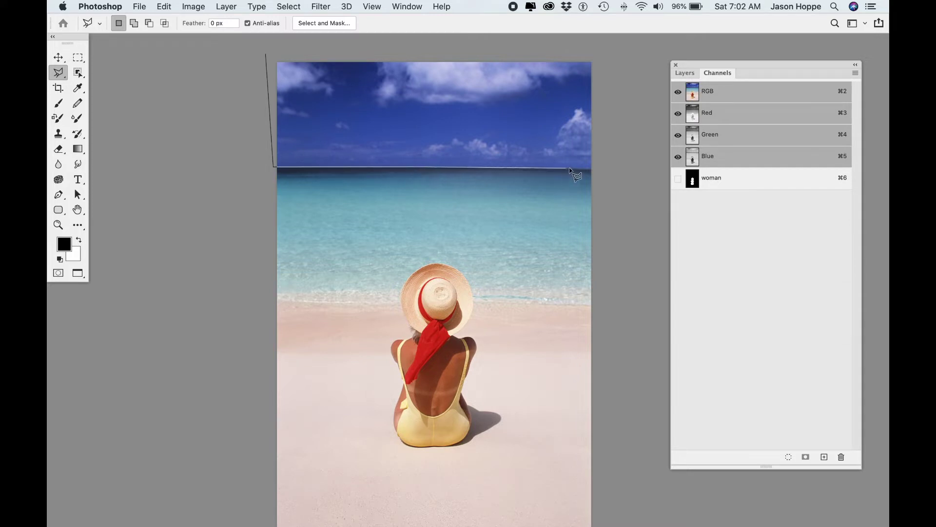
{"action": "left_click", "coordinate": [612, 168]}
{"action": "scroll", "coordinate": [604, 57], "scroll_direction": "up", "scroll_amount": 2}
{"action": "left_click", "coordinate": [604, 56]}
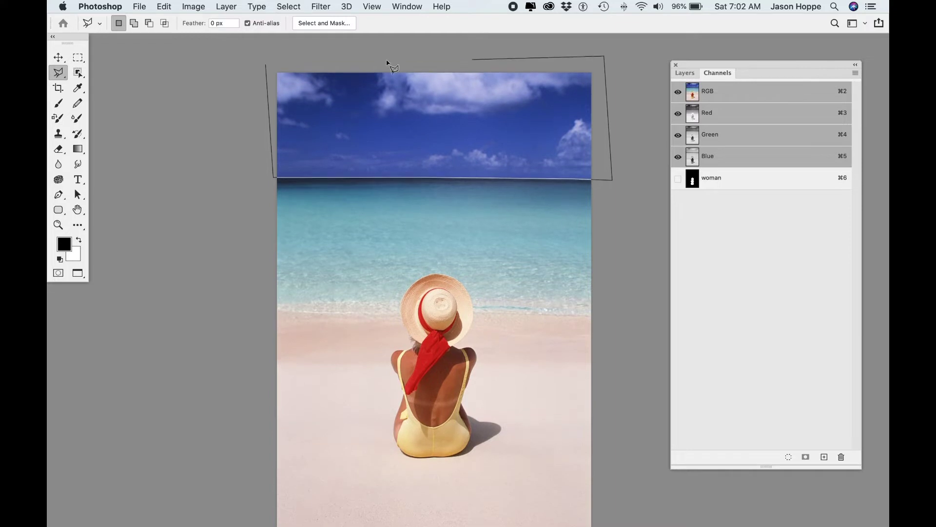
{"action": "left_click", "coordinate": [267, 65]}
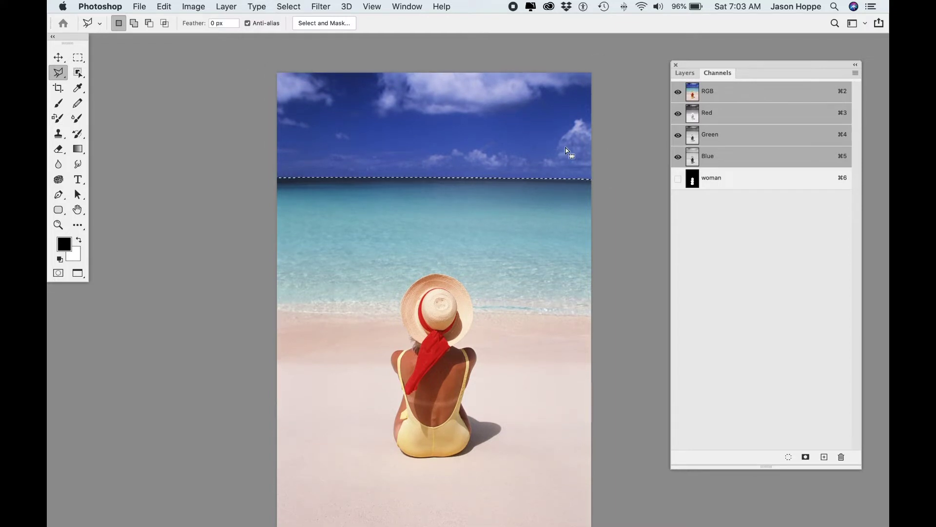
{"action": "scroll", "coordinate": [643, 194], "scroll_direction": "down", "scroll_amount": 2}
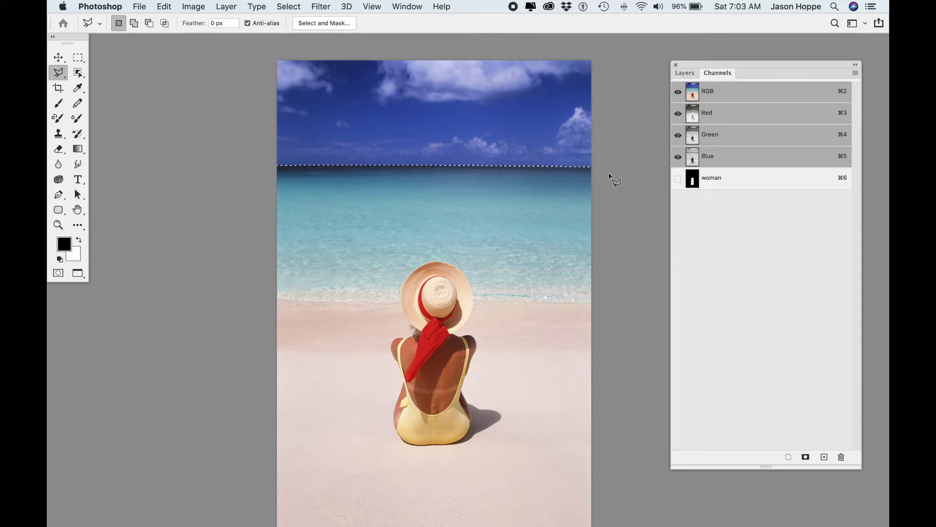
Save the sky selection as a new channel named "sky", and deselect it.
{"action": "left_click", "coordinate": [287, 4]}
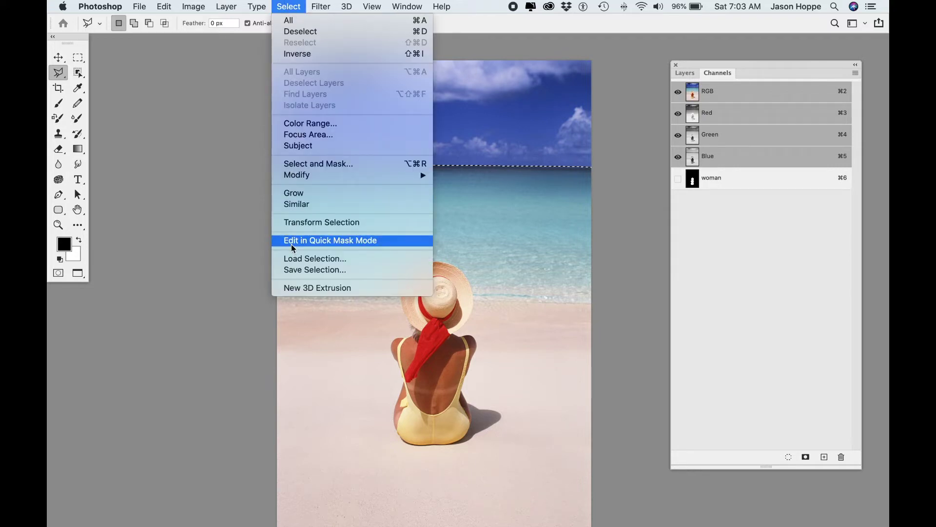
{"action": "left_click", "coordinate": [293, 270]}
{"action": "type", "text": "sky"}
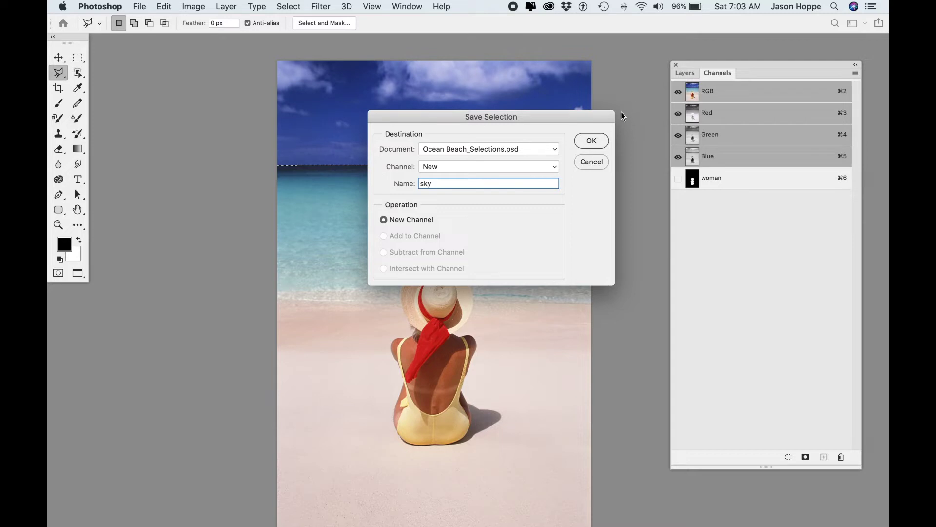
{"action": "left_click", "coordinate": [597, 139]}
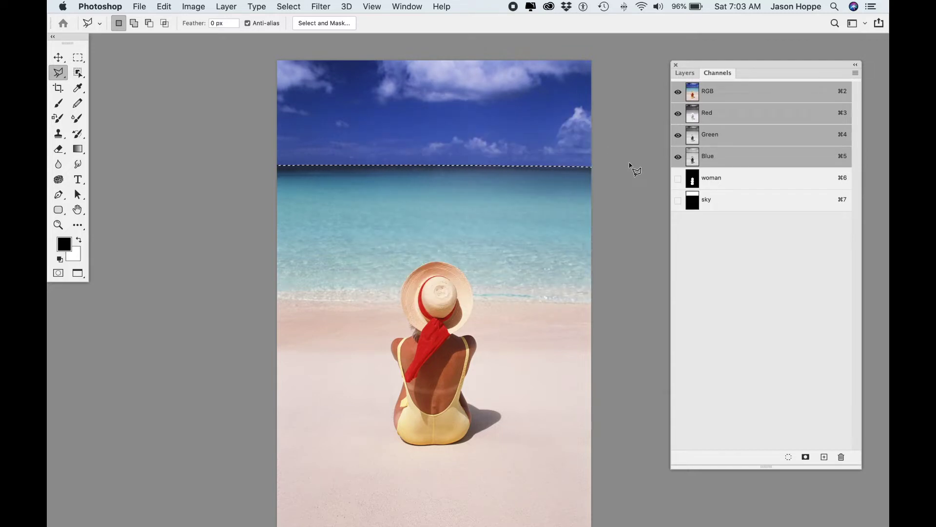
{"action": "key", "text": "super+d"}
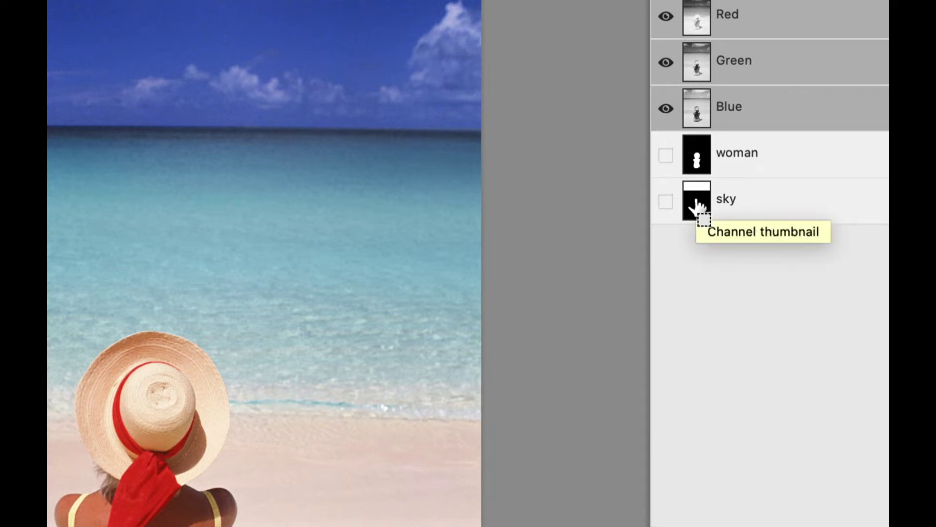
Load the sky channel as a selection, and clear that selection again.
{"action": "left_click", "coordinate": [697, 205], "text": "super"}
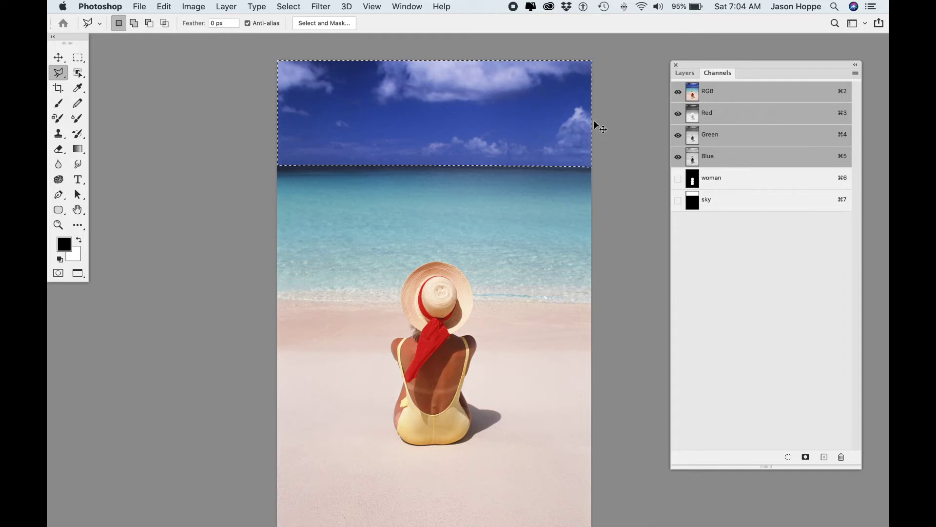
{"action": "key", "text": "super+d"}
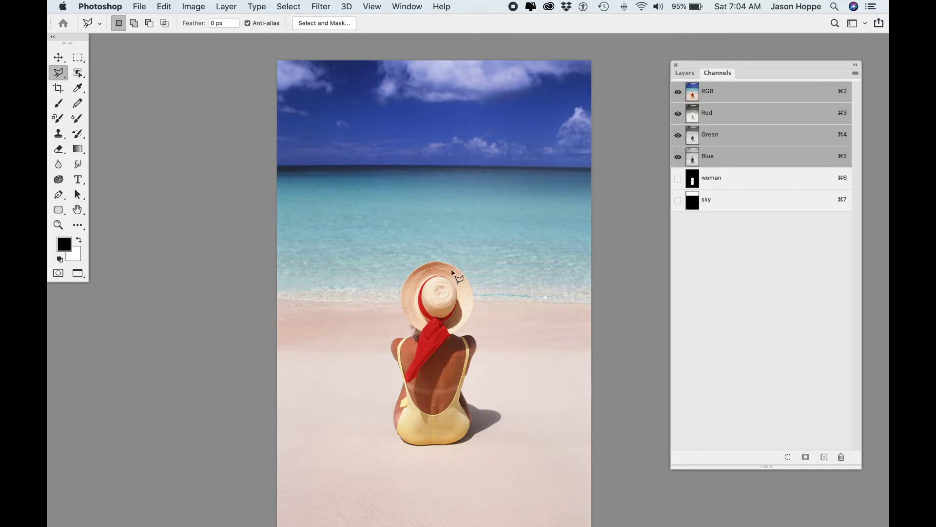
Make a full-width rectangular marquee selection from the shallow water just above the shoreline down to the image's lower edge.
{"action": "scroll", "coordinate": [434, 303], "scroll_direction": "down", "scroll_amount": 3}
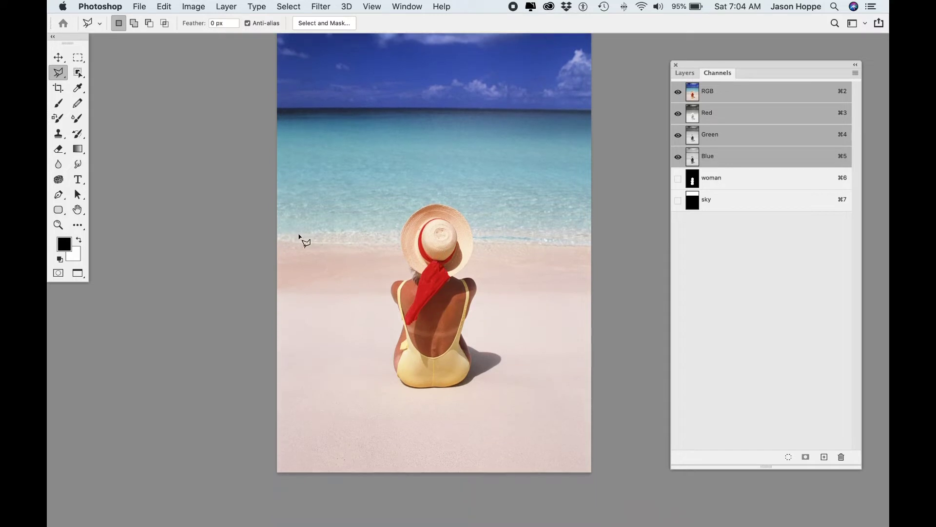
{"action": "left_click", "coordinate": [78, 58]}
{"action": "left_click_drag", "start_coordinate": [272, 211], "coordinate": [592, 481]}
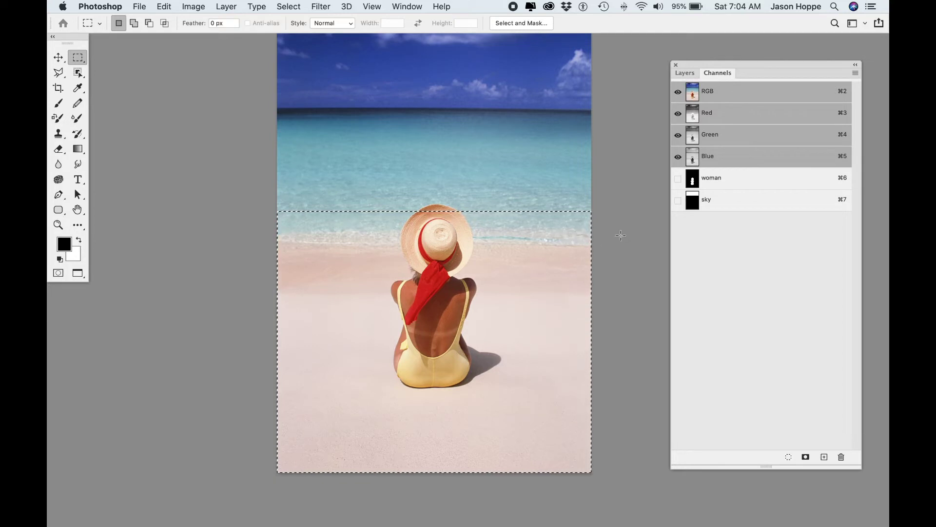
Save the rectangular beach selection as a new channel named "pre sand", and deselect it.
{"action": "scroll", "coordinate": [621, 235], "scroll_direction": "up", "scroll_amount": 3}
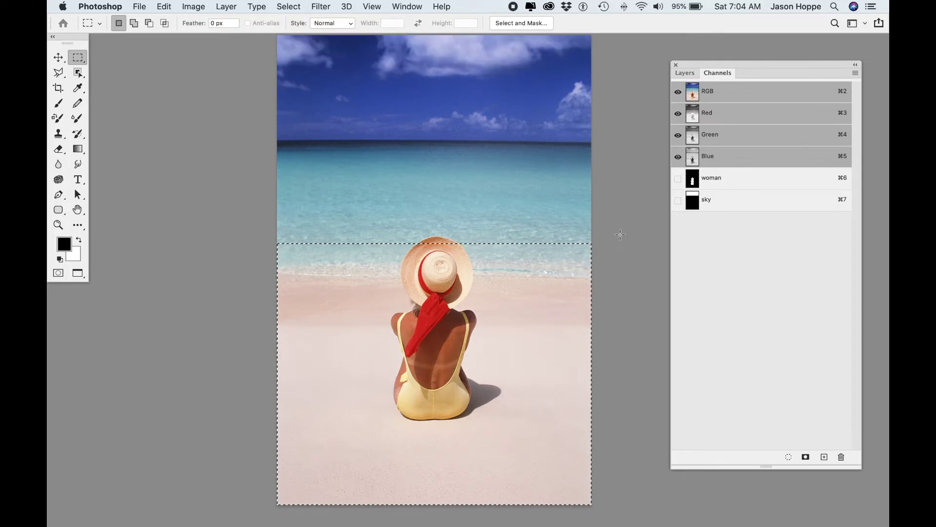
{"action": "left_click", "coordinate": [283, 6]}
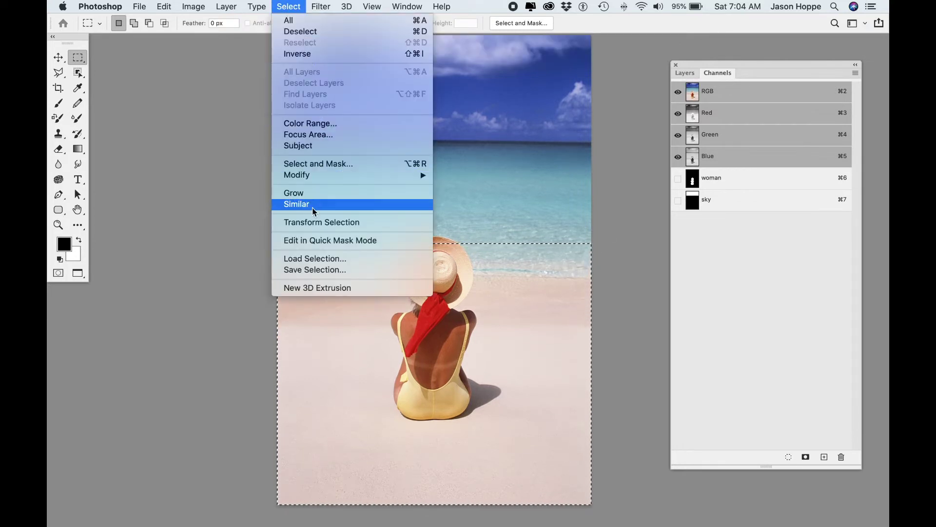
{"action": "left_click", "coordinate": [315, 269]}
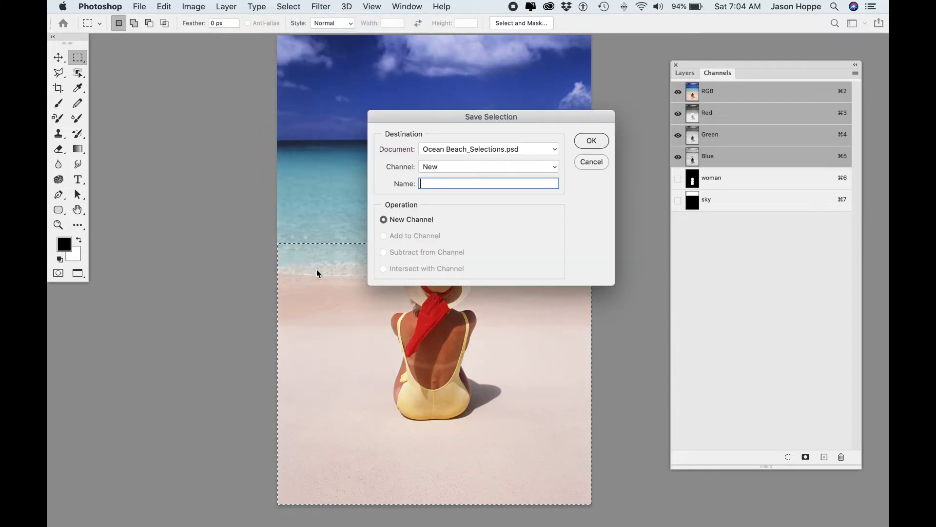
{"action": "type", "text": "pre"}
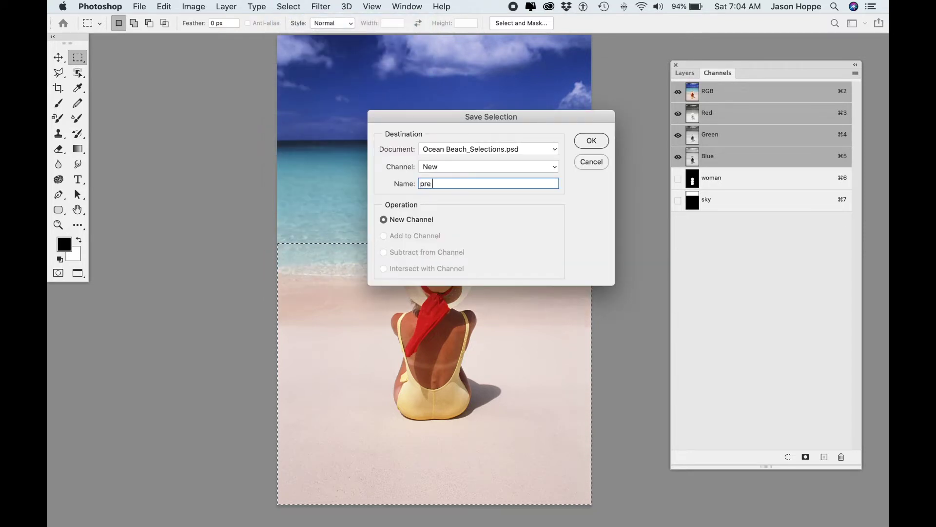
{"action": "type", "text": " sand"}
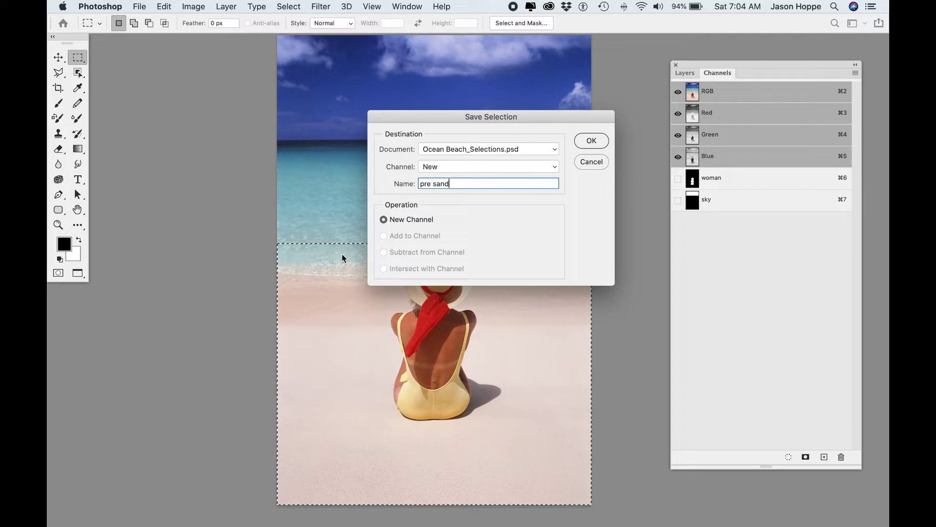
{"action": "left_click", "coordinate": [588, 146]}
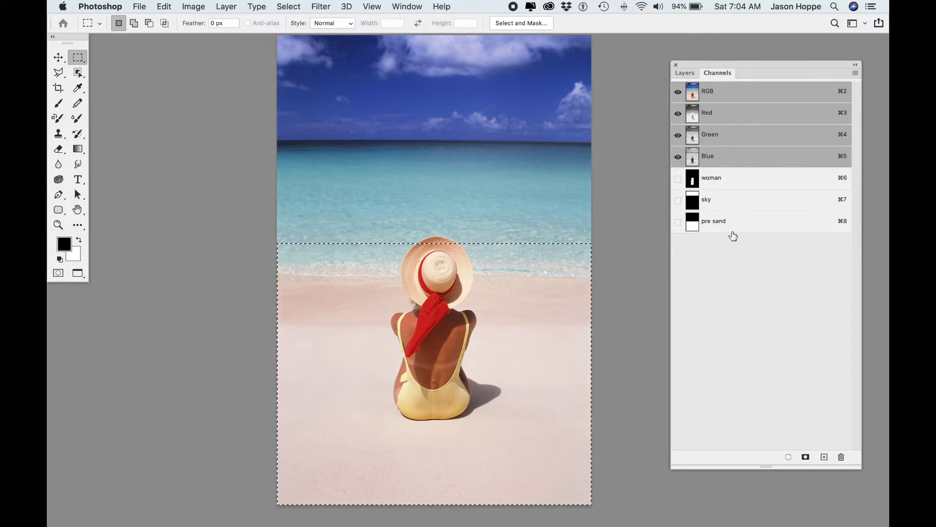
{"action": "key", "text": "super+d"}
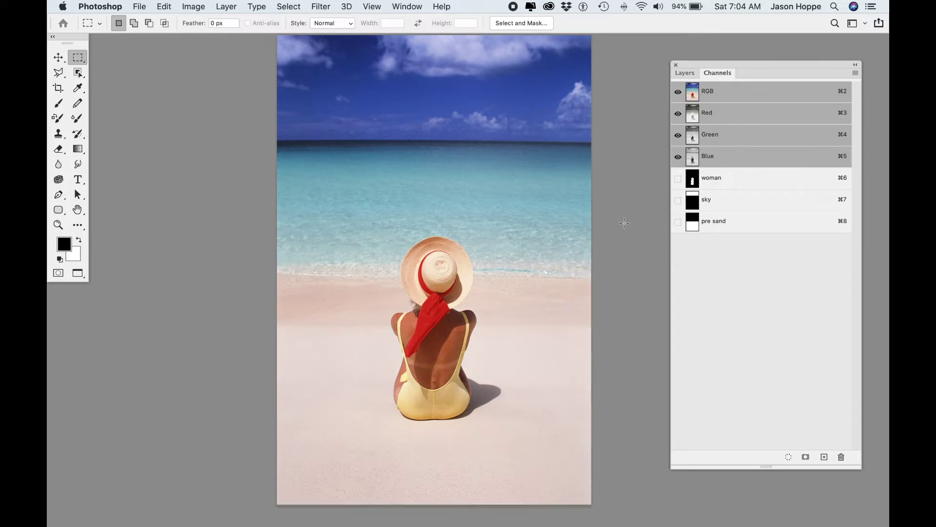
Load the sky channel as a new selection.
{"action": "scroll", "coordinate": [624, 222], "scroll_direction": "up", "scroll_amount": 2}
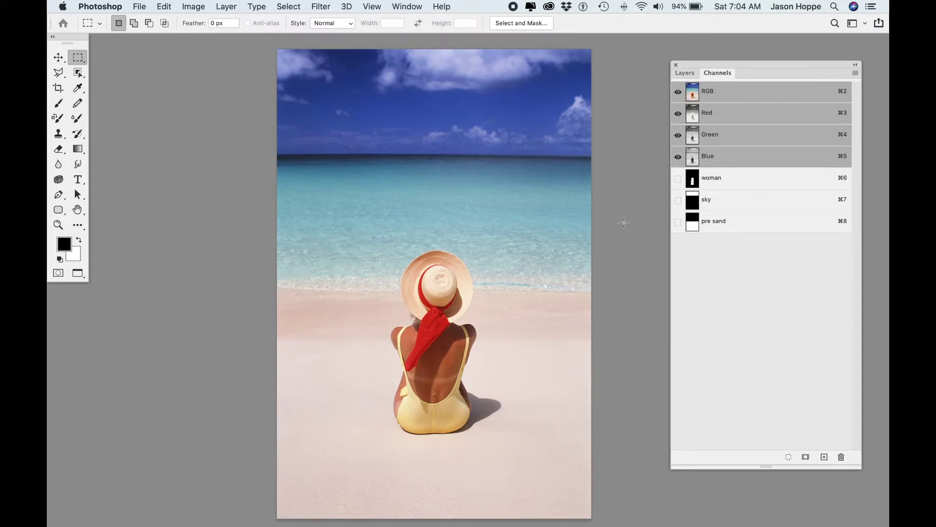
{"action": "scroll", "coordinate": [624, 222], "scroll_direction": "down", "scroll_amount": 2}
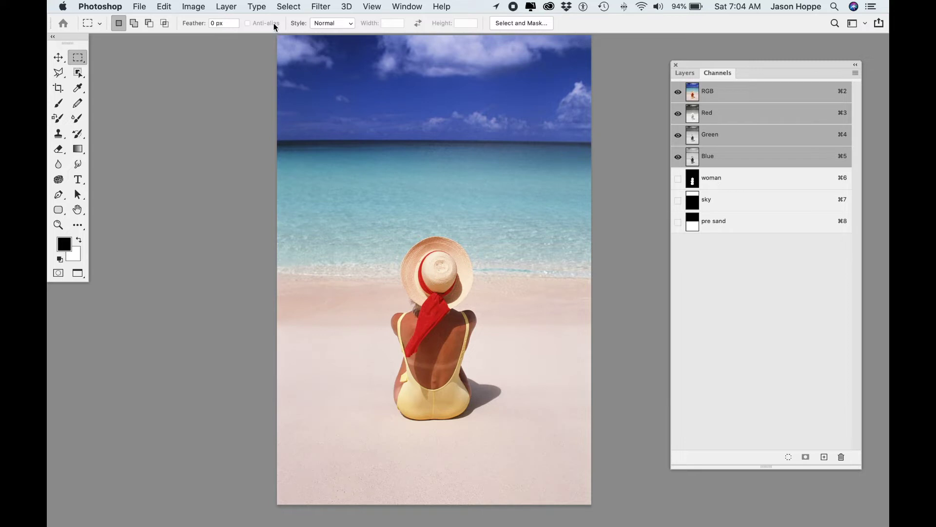
{"action": "left_click", "coordinate": [290, 6]}
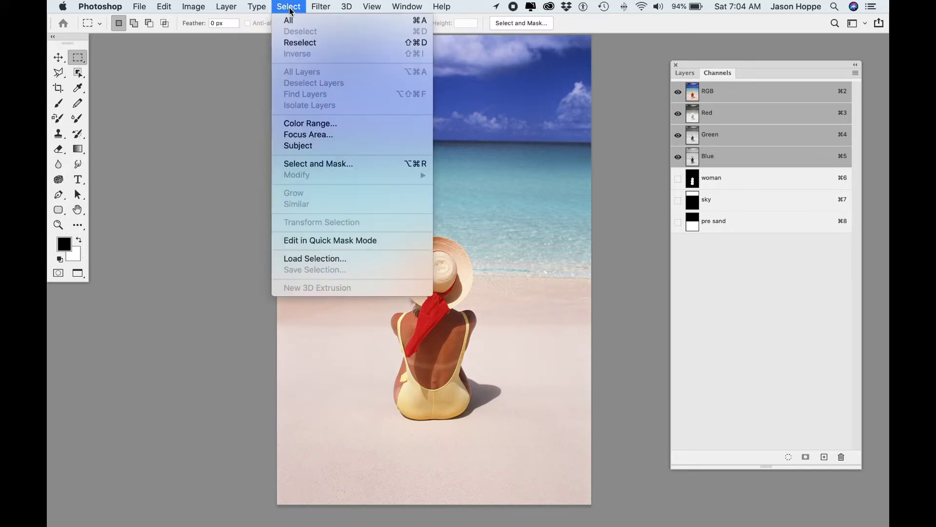
{"action": "left_click", "coordinate": [327, 262]}
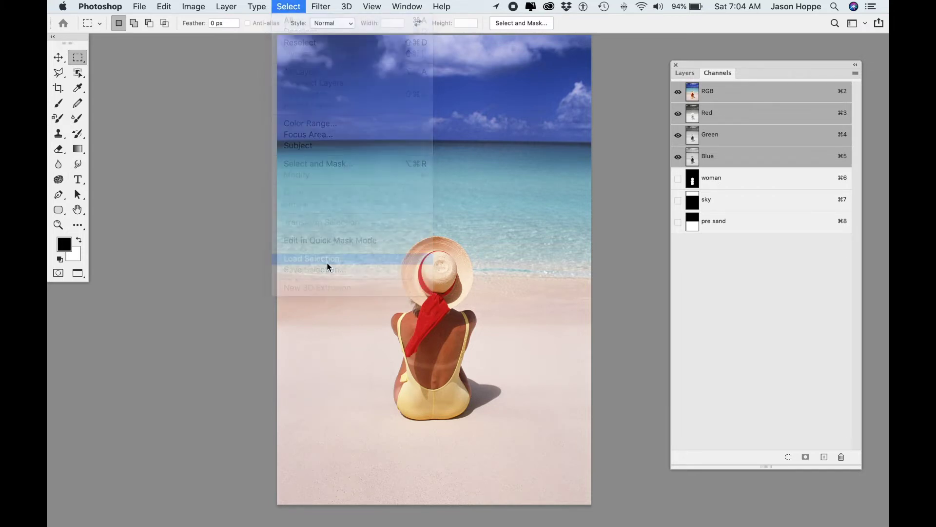
{"action": "left_click", "coordinate": [604, 271]}
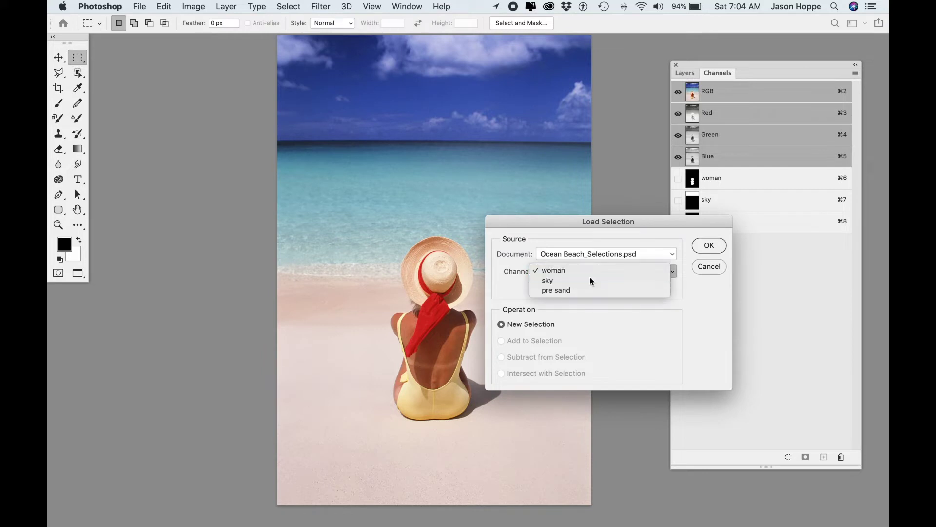
{"action": "left_click", "coordinate": [590, 277]}
{"action": "left_click", "coordinate": [710, 248]}
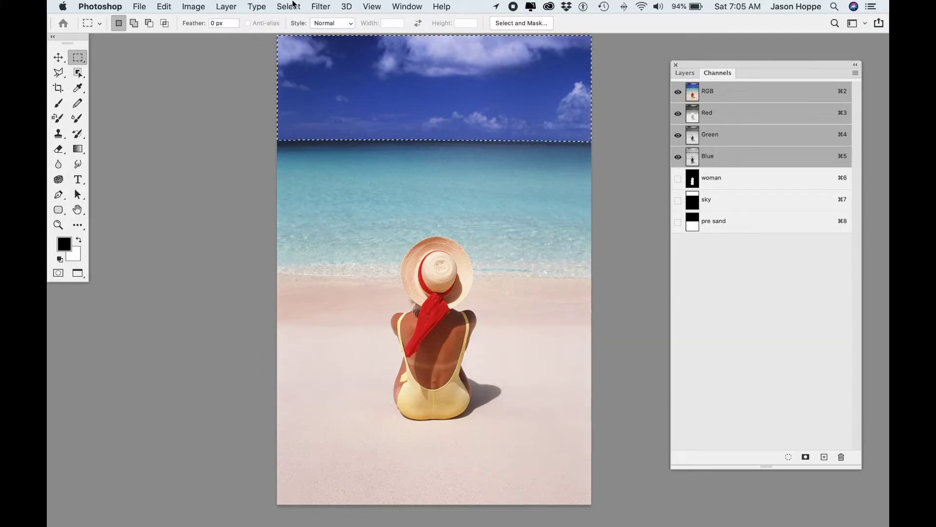
Load the "pre sand" channel and add it to the active sky selection.
{"action": "left_click", "coordinate": [293, 5]}
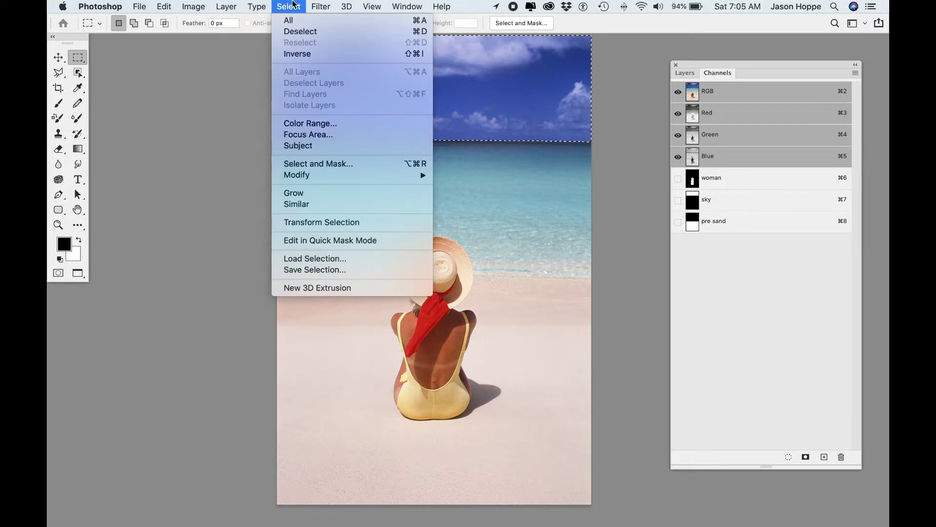
{"action": "left_click", "coordinate": [313, 259]}
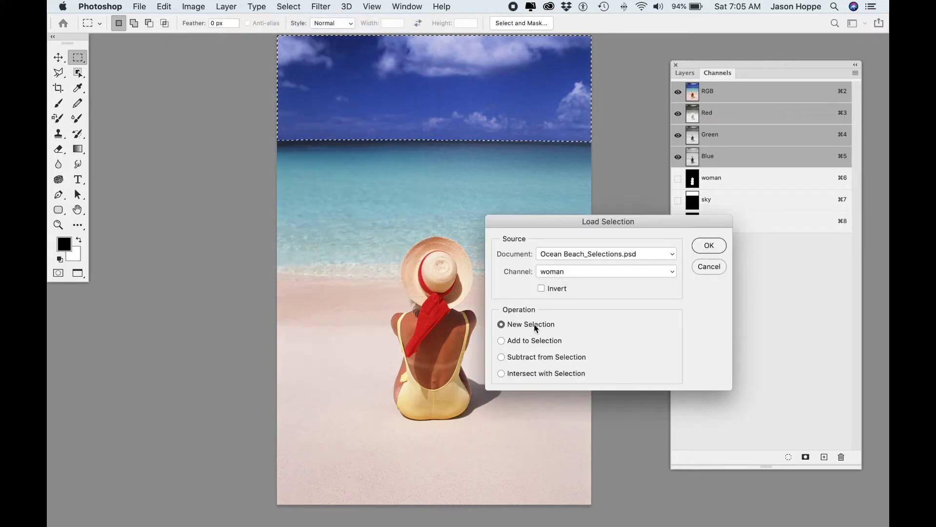
{"action": "left_click", "coordinate": [567, 271]}
{"action": "left_click", "coordinate": [568, 289]}
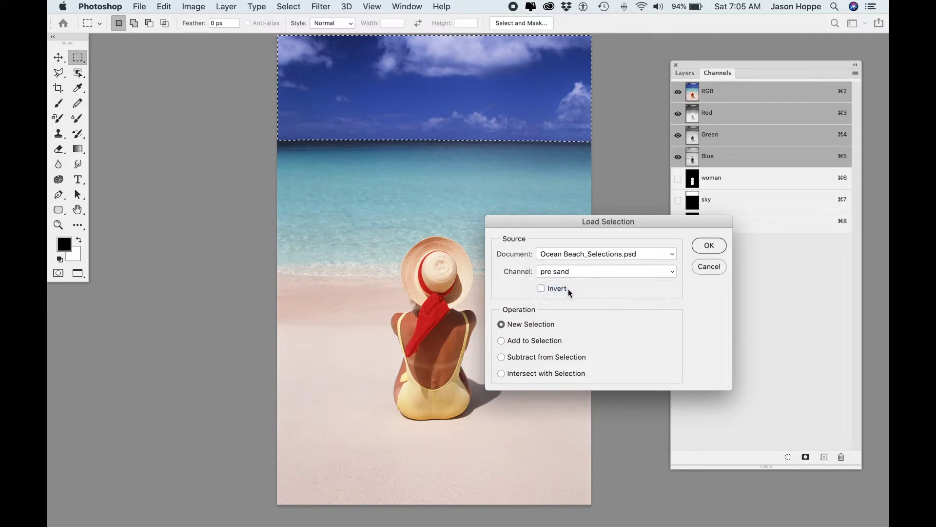
{"action": "left_click", "coordinate": [515, 340]}
{"action": "left_click", "coordinate": [710, 246]}
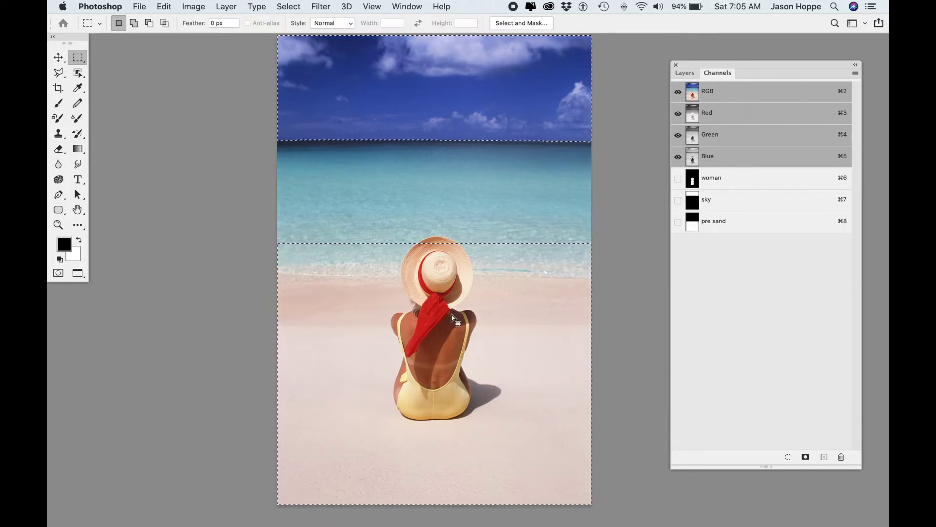
Invert the selection to isolate the water, and add a full-width marquee strip that extends it down to the shoreline.
{"action": "left_click", "coordinate": [291, 7]}
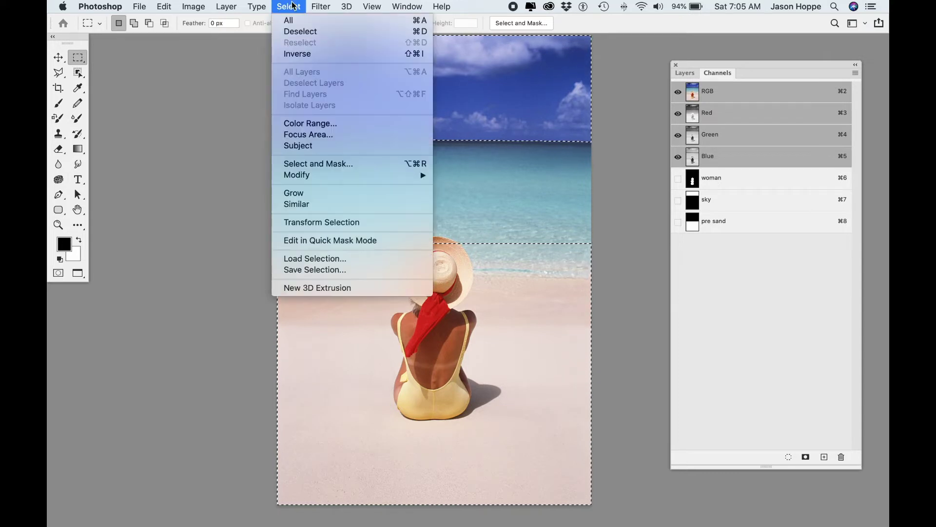
{"action": "left_click", "coordinate": [294, 53]}
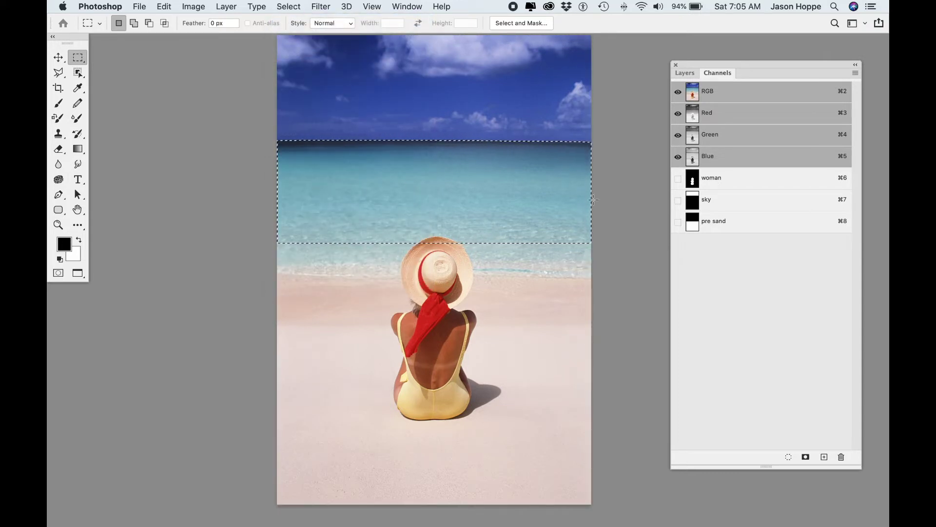
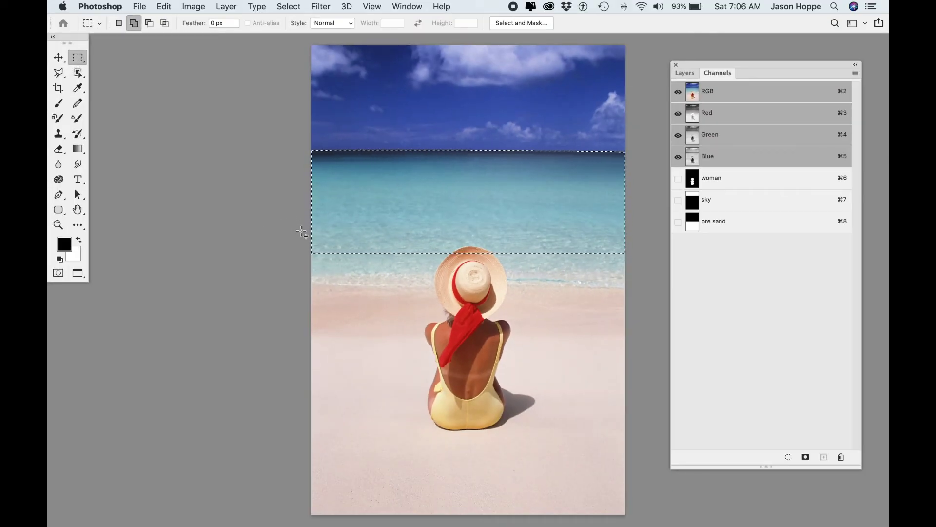
{"action": "left_click_drag", "start_coordinate": [304, 234], "coordinate": [632, 280]}
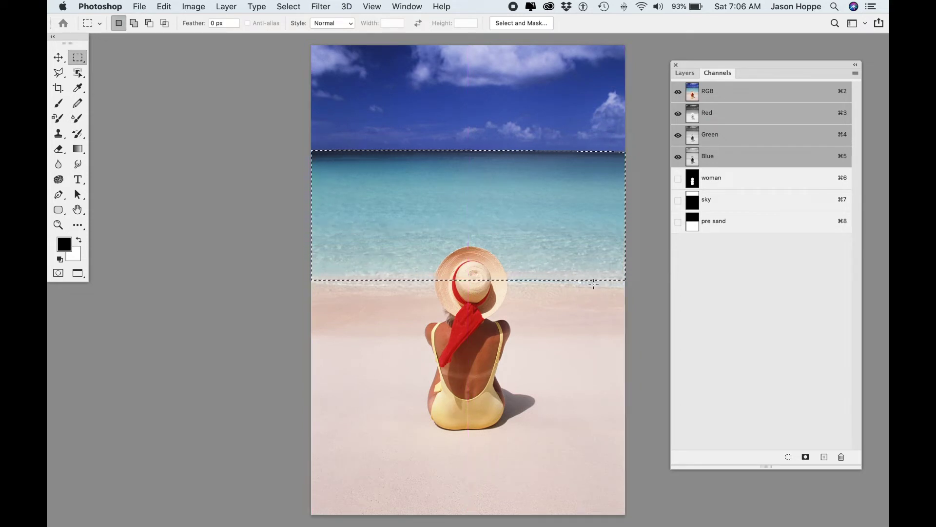
Feather the water selection by about 36 px in Select and Mask, and check its softened edges in the mask preview.
{"action": "left_click", "coordinate": [519, 23]}
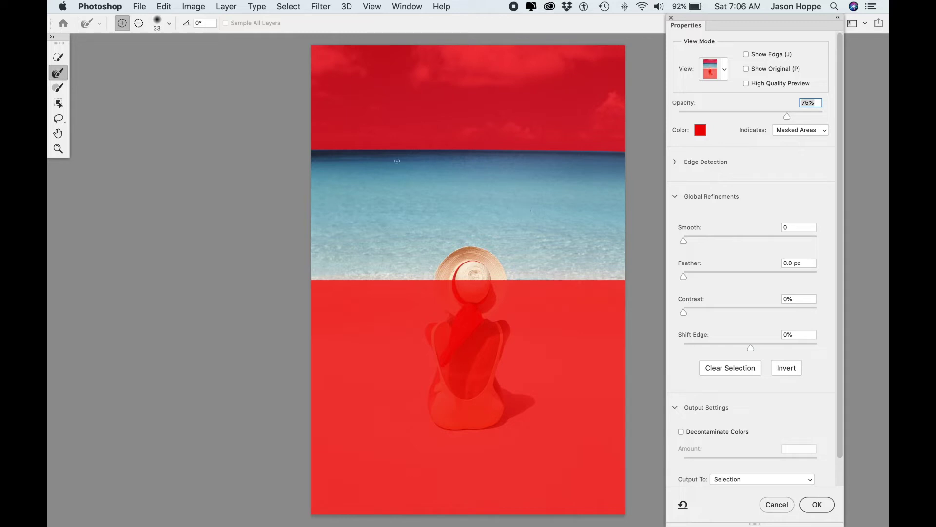
{"action": "left_click_drag", "start_coordinate": [687, 275], "coordinate": [750, 275]}
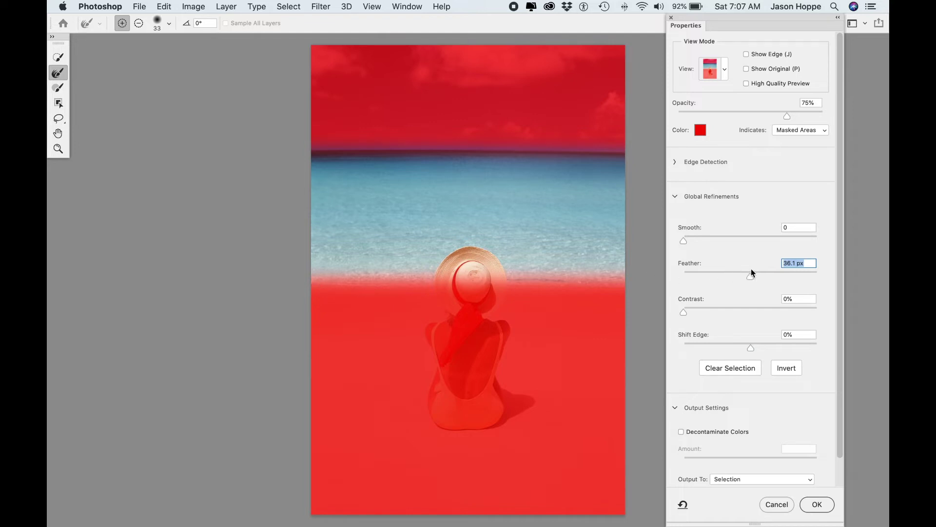
{"action": "left_click_drag", "start_coordinate": [747, 275], "coordinate": [751, 275]}
{"action": "left_click", "coordinate": [816, 505]}
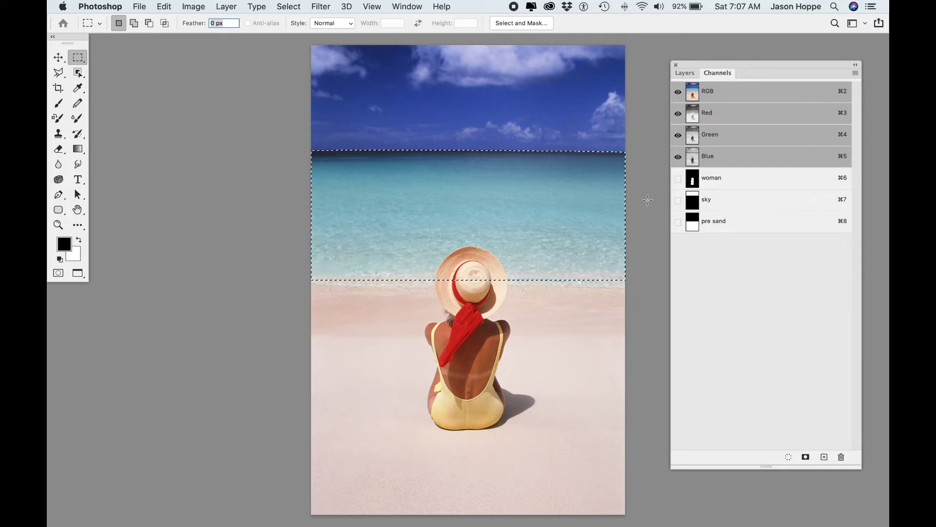
{"action": "left_click", "coordinate": [536, 24]}
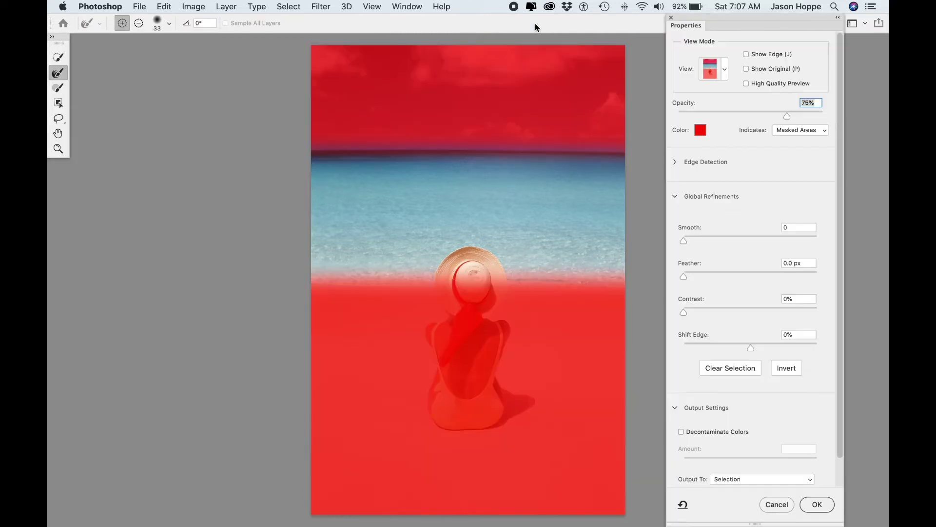
{"action": "left_click", "coordinate": [818, 506]}
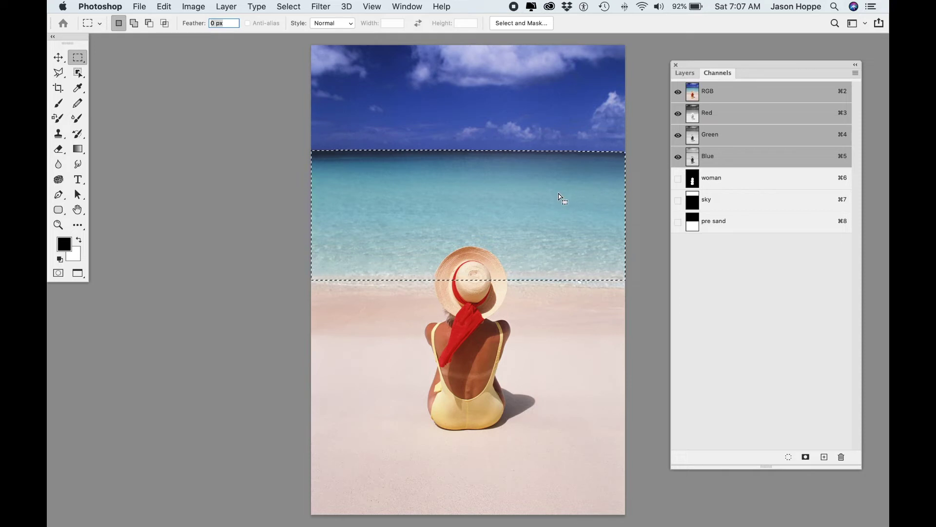
Subtract the sky channel from the feathered water selection, and check the horizon edge in the Select and Mask preview.
{"action": "left_click", "coordinate": [288, 6]}
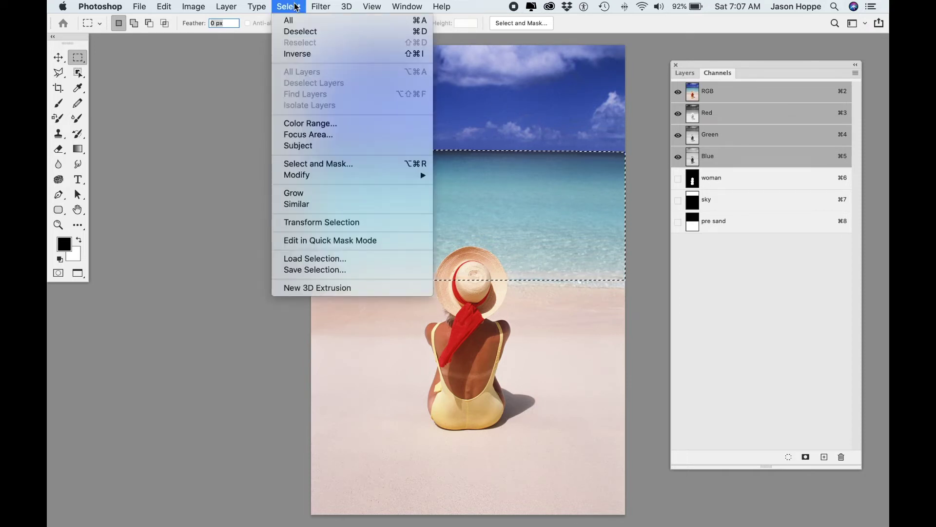
{"action": "left_click", "coordinate": [307, 260]}
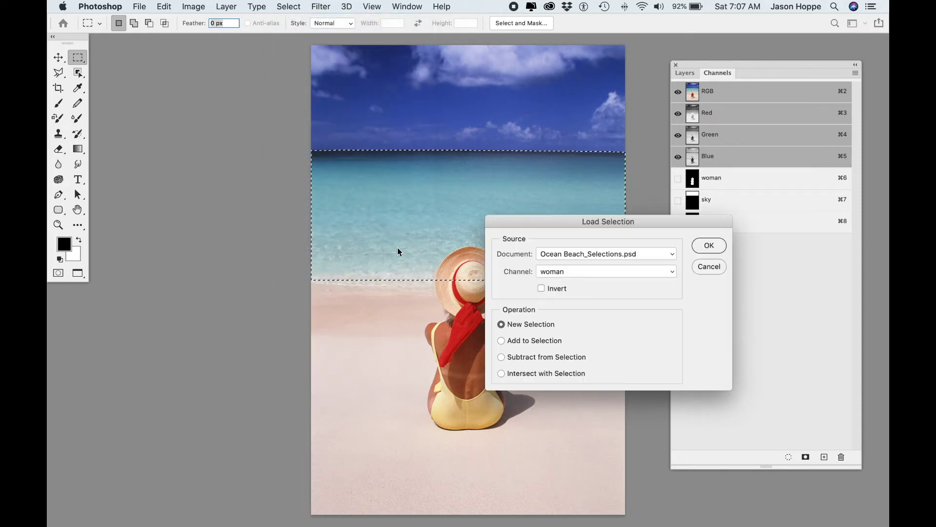
{"action": "left_click", "coordinate": [562, 265]}
{"action": "left_click", "coordinate": [564, 280]}
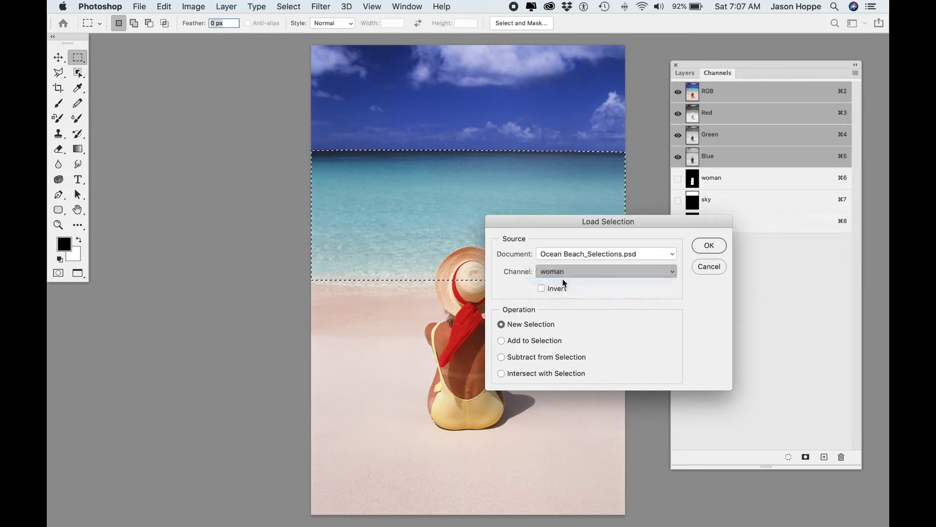
{"action": "left_click", "coordinate": [518, 359]}
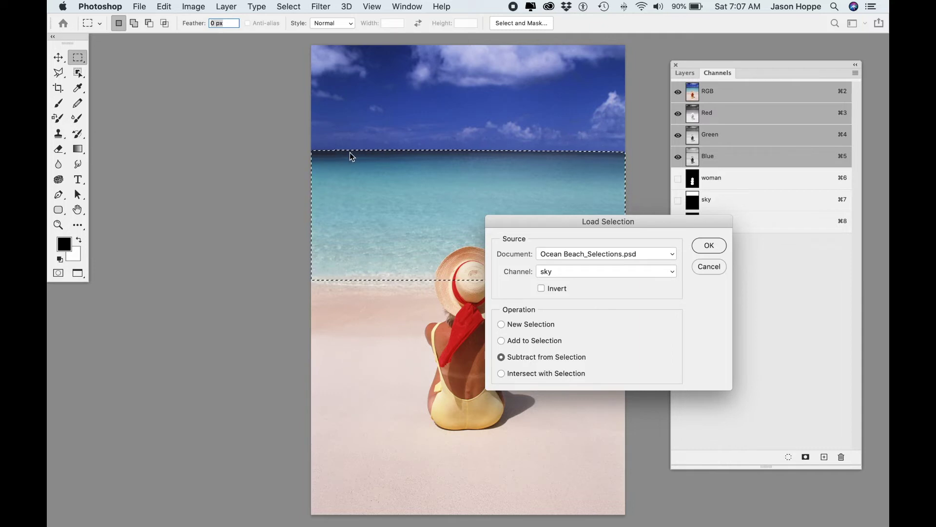
{"action": "left_click", "coordinate": [705, 246]}
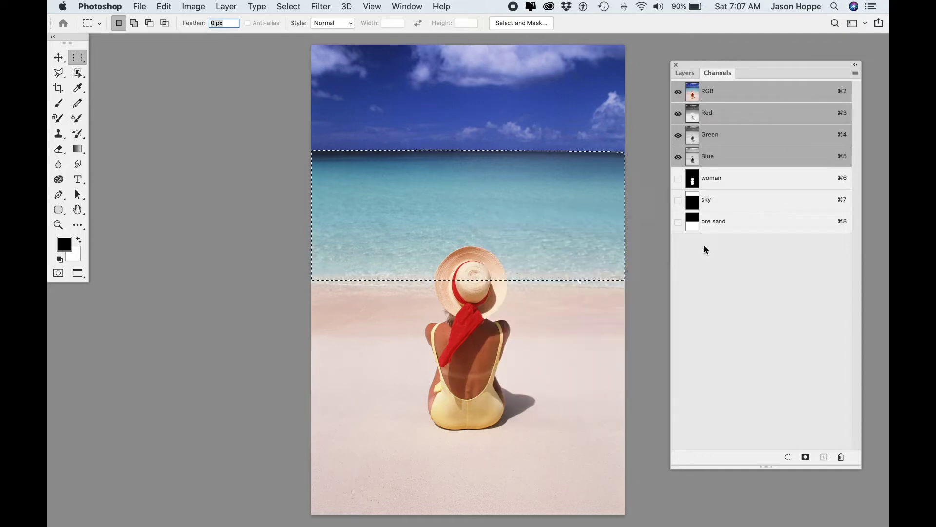
{"action": "left_click", "coordinate": [506, 24]}
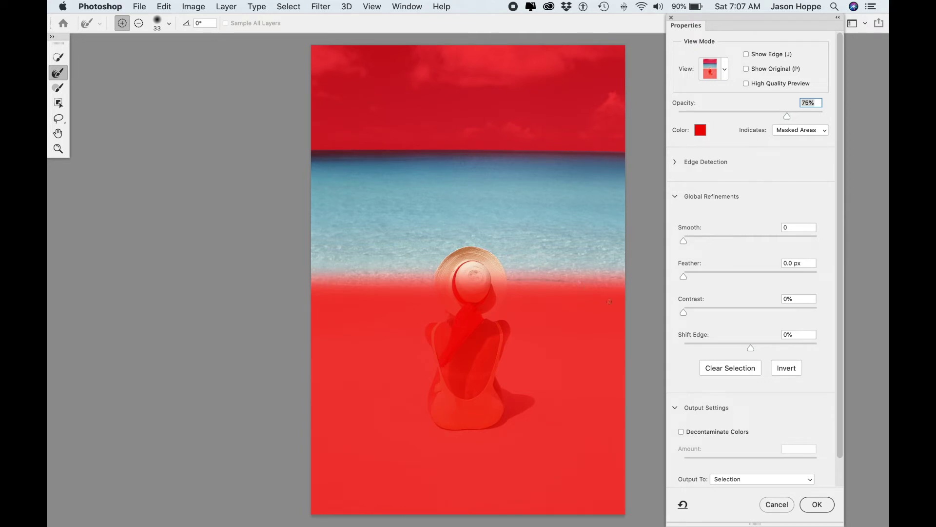
{"action": "left_click", "coordinate": [824, 508]}
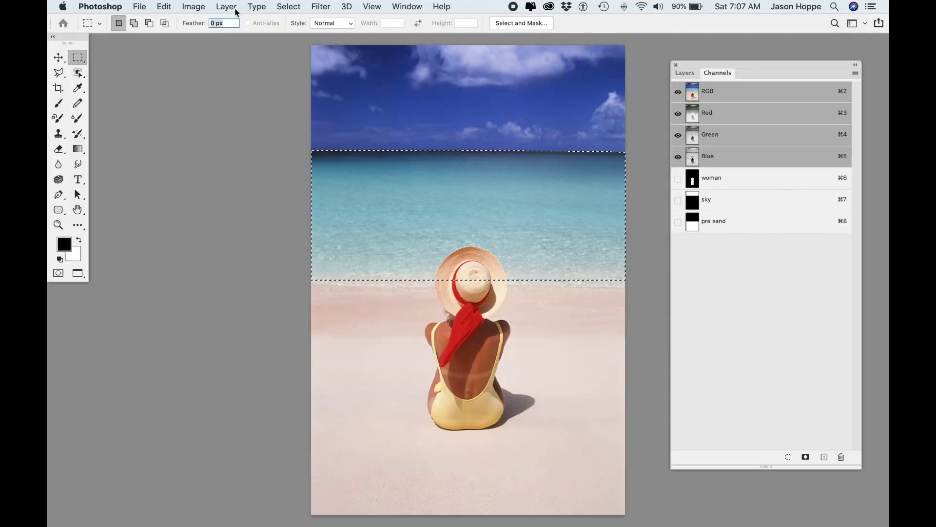
Subtract the "woman" channel from the water selection, and check the cut-out around the hat in the Select and Mask preview.
{"action": "left_click", "coordinate": [295, 7]}
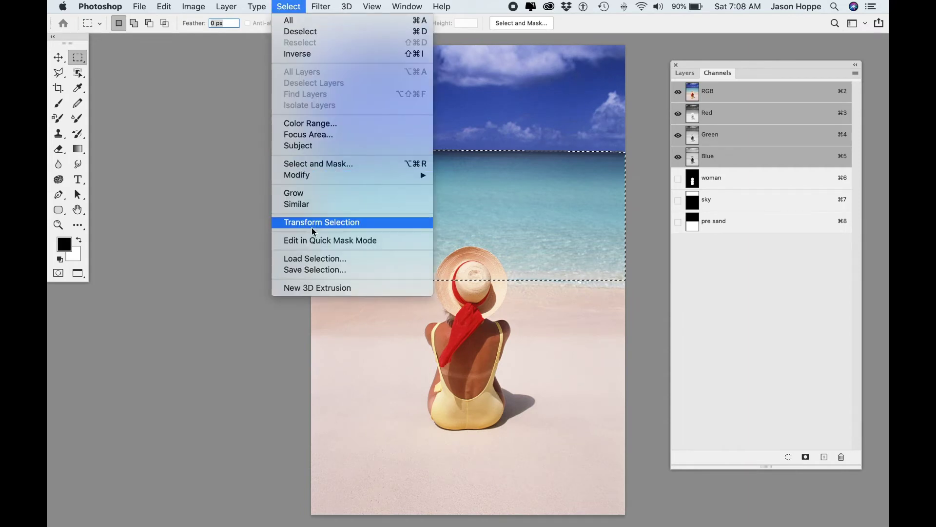
{"action": "left_click", "coordinate": [311, 259]}
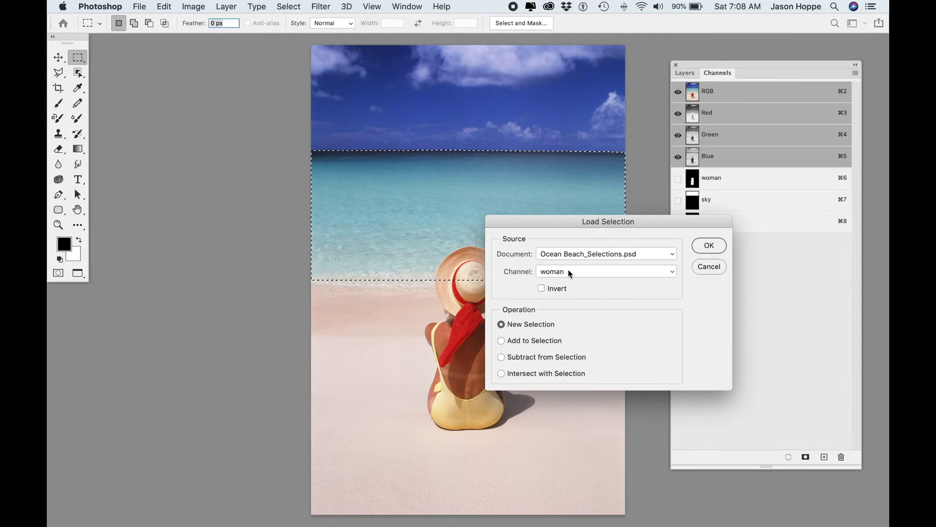
{"action": "left_click", "coordinate": [532, 359]}
{"action": "left_click", "coordinate": [709, 246]}
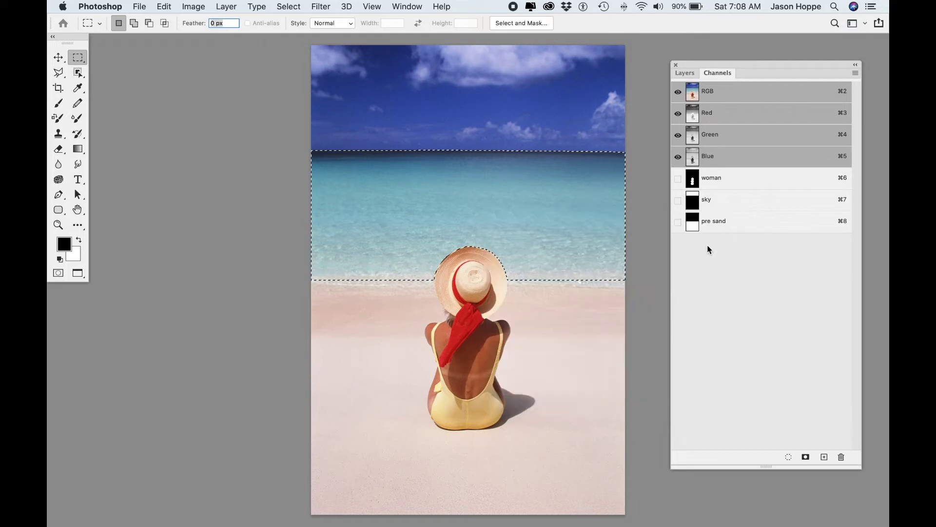
{"action": "left_click", "coordinate": [540, 25]}
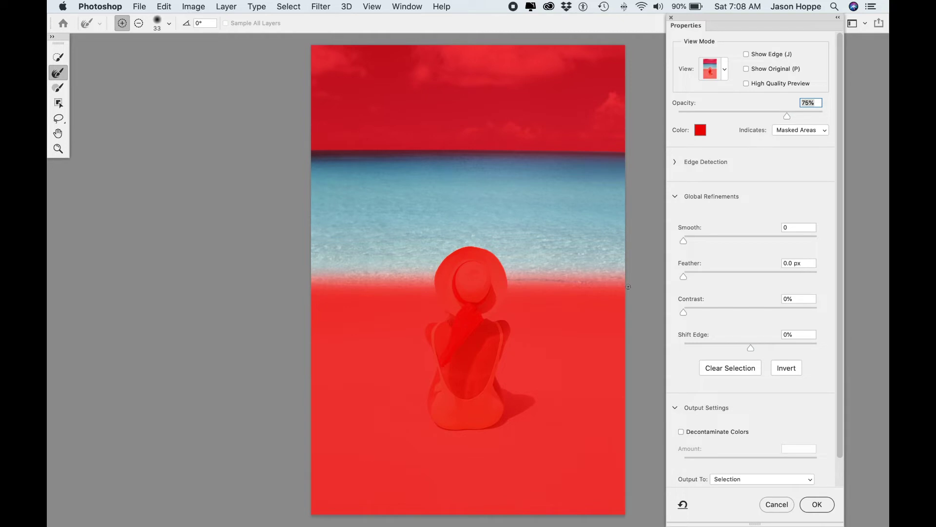
{"action": "left_click", "coordinate": [815, 505]}
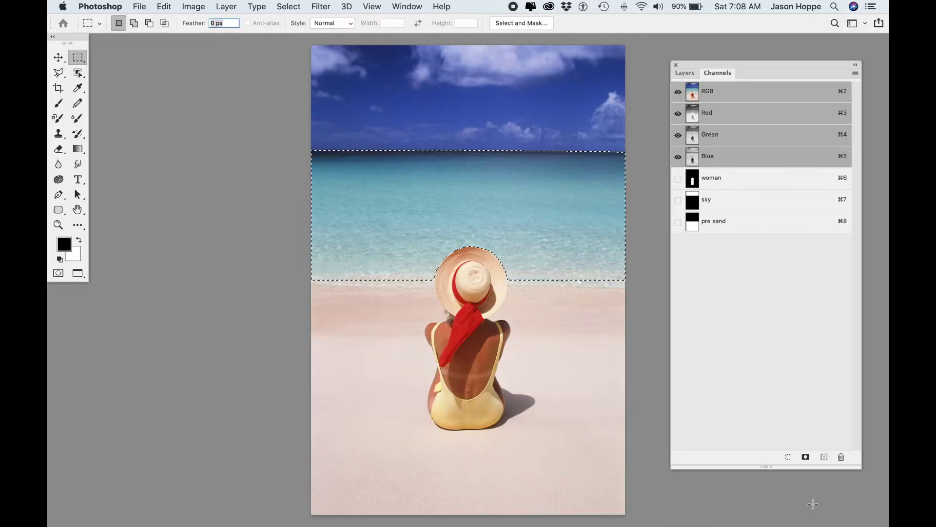
Save the water selection as a new channel named "water" and deselect.
{"action": "left_click", "coordinate": [289, 6]}
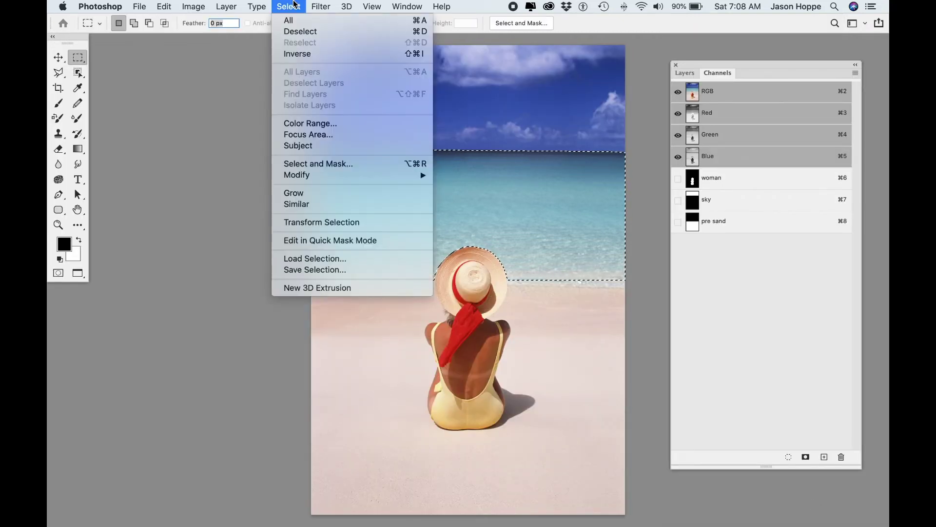
{"action": "left_click", "coordinate": [314, 271]}
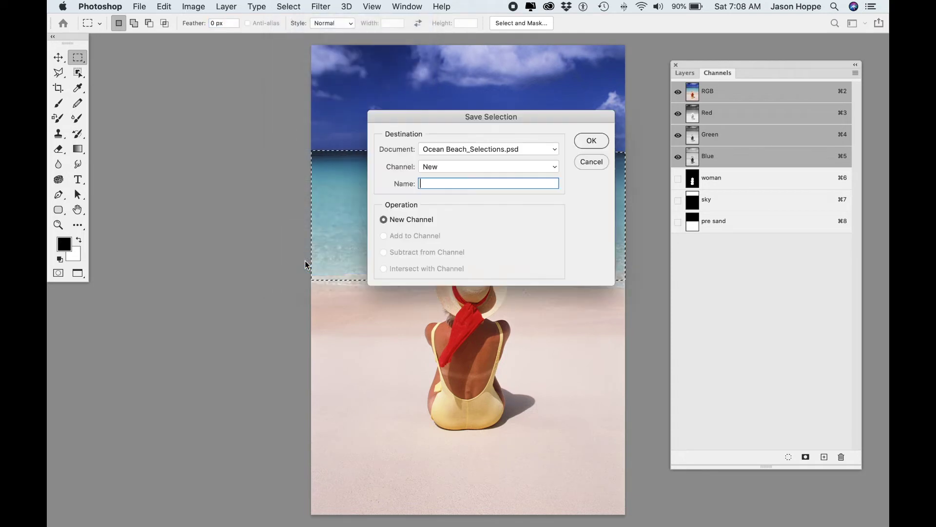
{"action": "type", "text": "water"}
{"action": "left_click", "coordinate": [592, 141]}
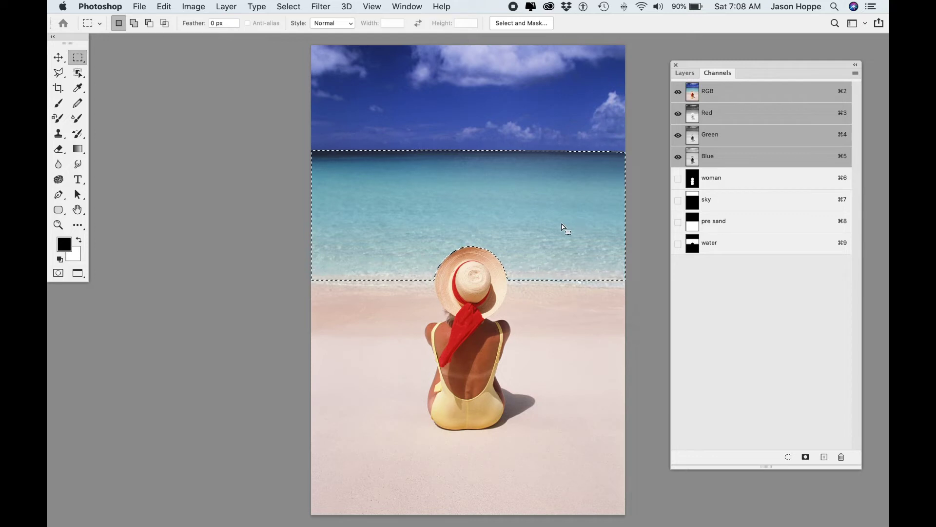
{"action": "key", "text": "super+d"}
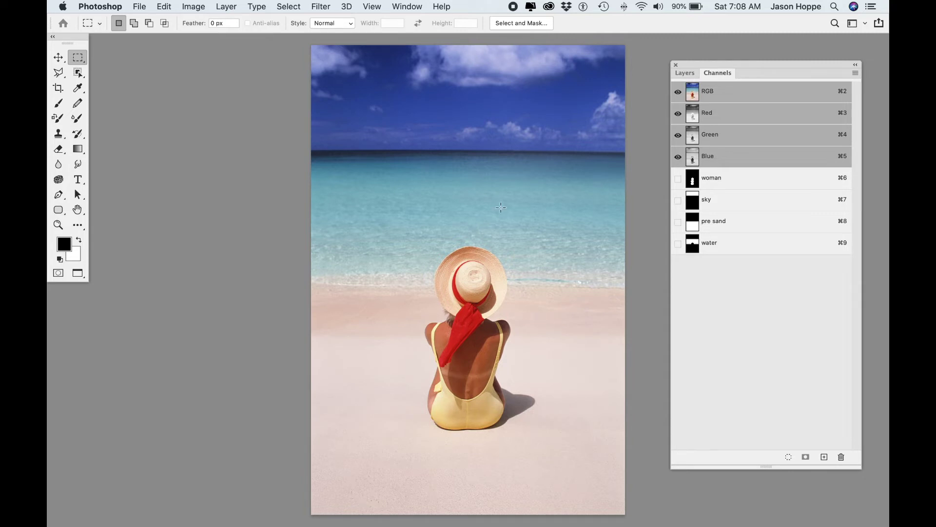
Load the "water" channel as a new selection and invert it.
{"action": "left_click", "coordinate": [289, 6]}
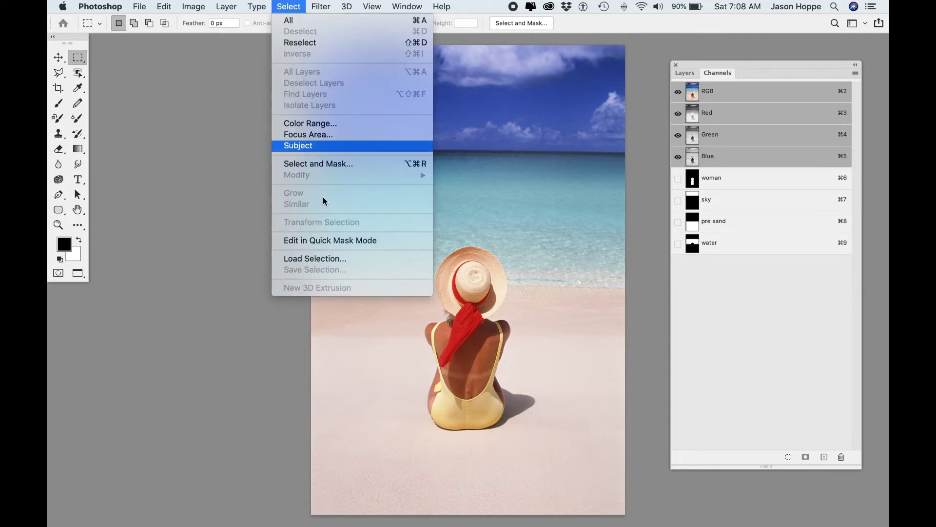
{"action": "left_click", "coordinate": [334, 259]}
{"action": "left_click", "coordinate": [628, 278]}
{"action": "left_click", "coordinate": [604, 299]}
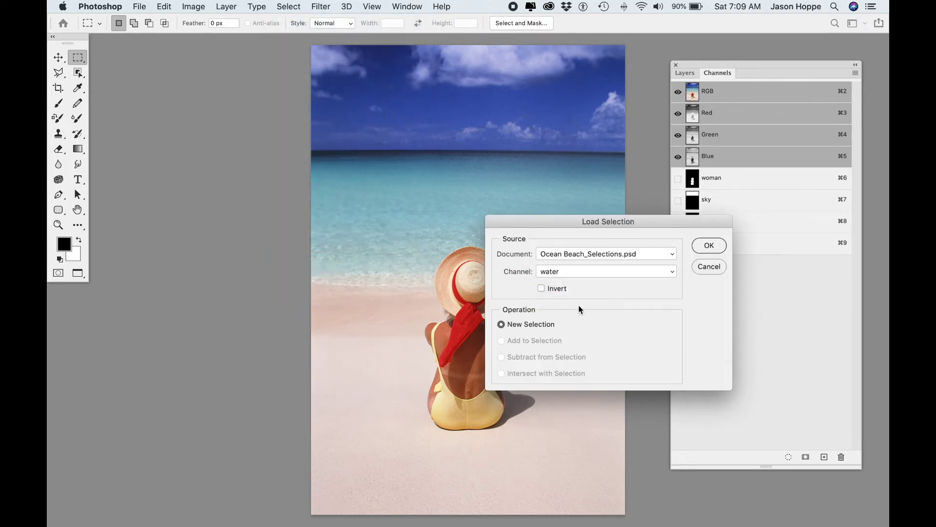
{"action": "left_click", "coordinate": [709, 245]}
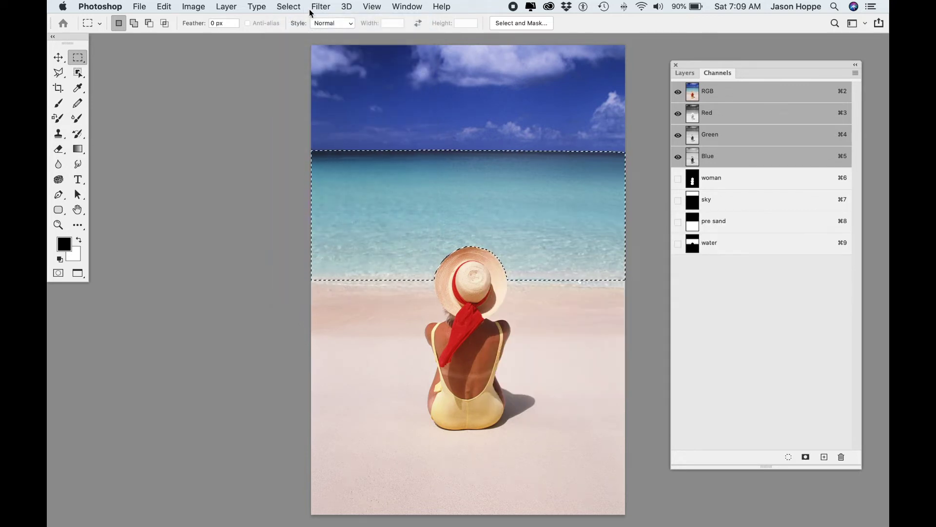
{"action": "left_click", "coordinate": [289, 6]}
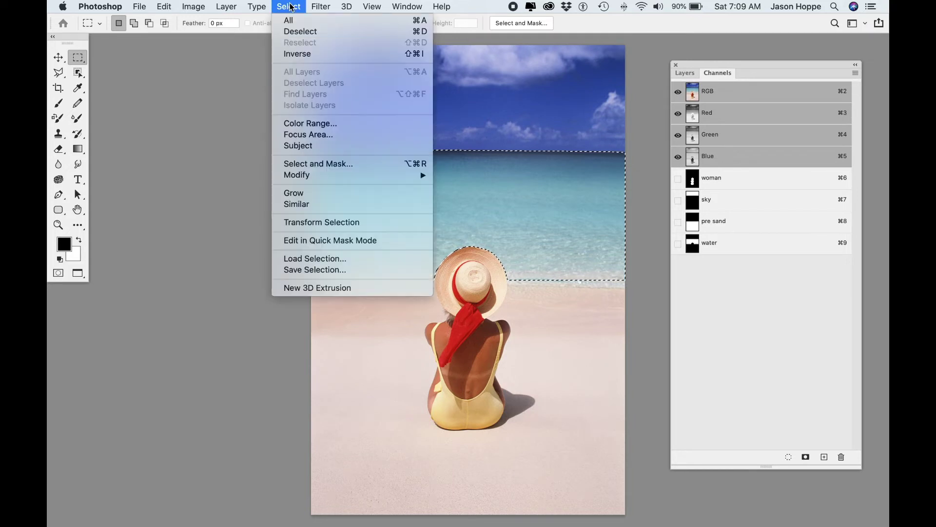
{"action": "left_click", "coordinate": [298, 54]}
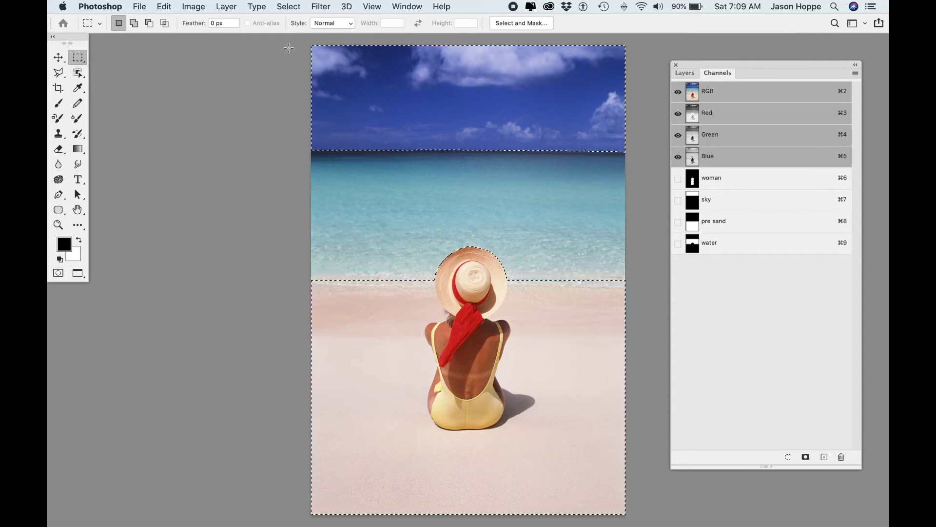
Subtract the sky area from the inverted selection with a full-width rectangular marquee reaching just below the horizon.
{"action": "key", "text": "alt"}
{"action": "left_click_drag", "start_coordinate": [296, 40], "coordinate": [653, 186]}
{"action": "scroll", "coordinate": [574, 175], "scroll_direction": "down", "scroll_amount": 1}
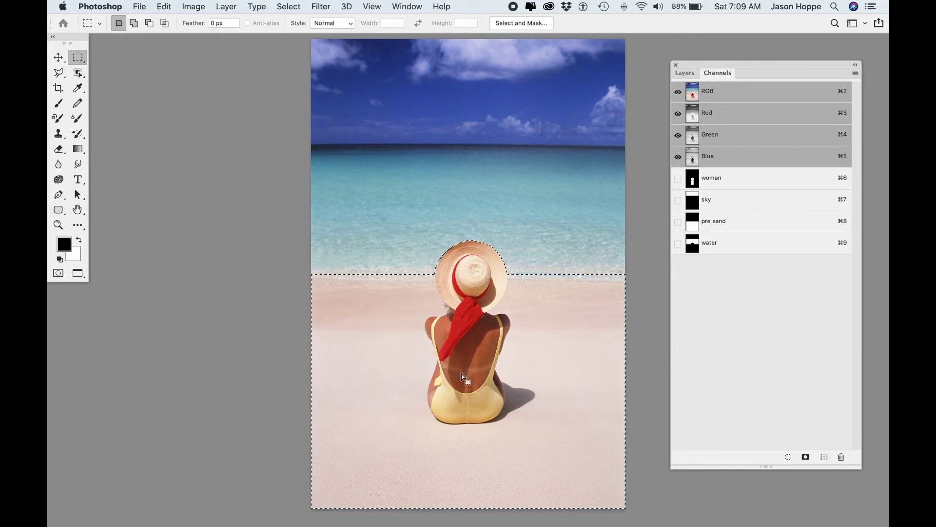
Subtract the "woman" channel from the sand selection, and check the result in the Select and Mask preview.
{"action": "left_click", "coordinate": [294, 7]}
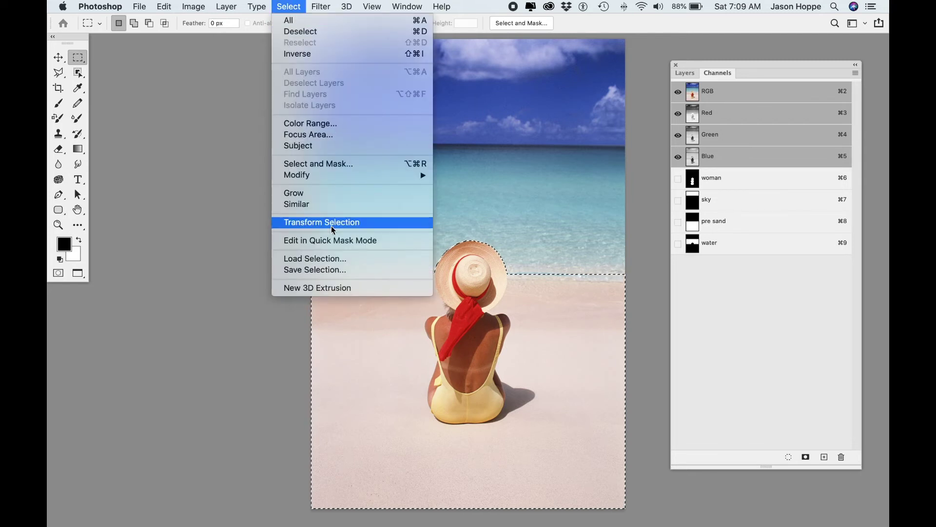
{"action": "left_click", "coordinate": [330, 260]}
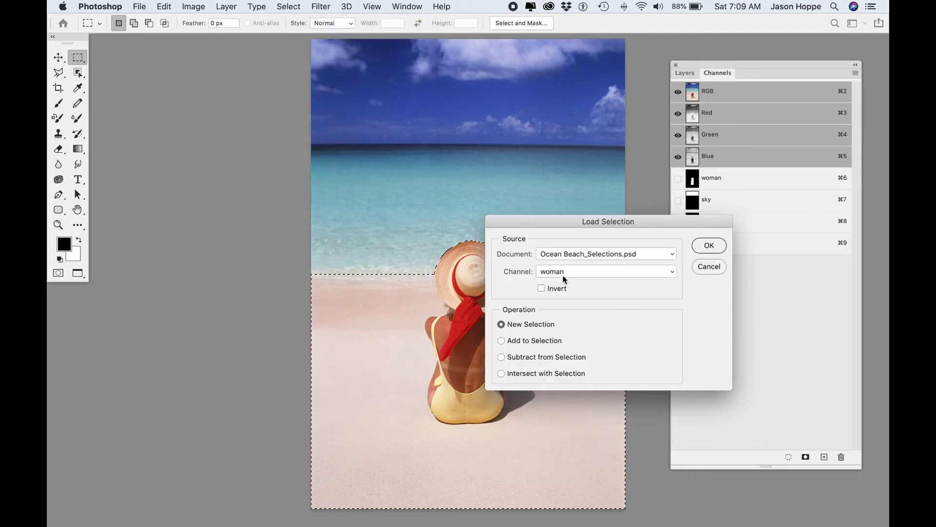
{"action": "left_click", "coordinate": [534, 357]}
{"action": "left_click", "coordinate": [710, 245]}
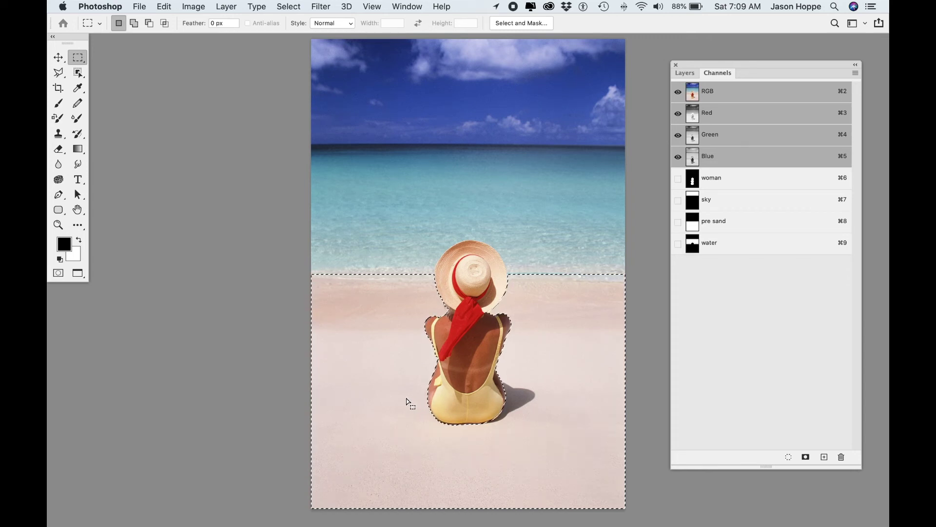
{"action": "left_click", "coordinate": [528, 24]}
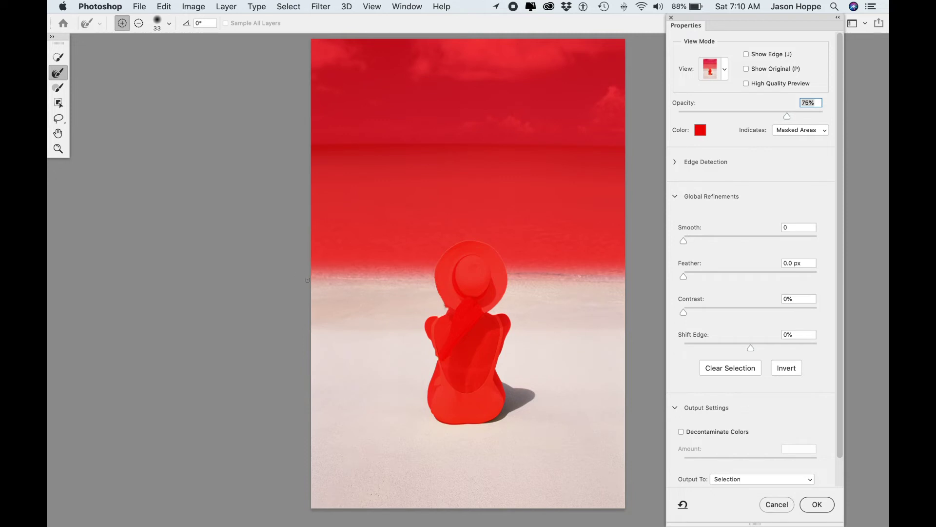
{"action": "left_click", "coordinate": [817, 504]}
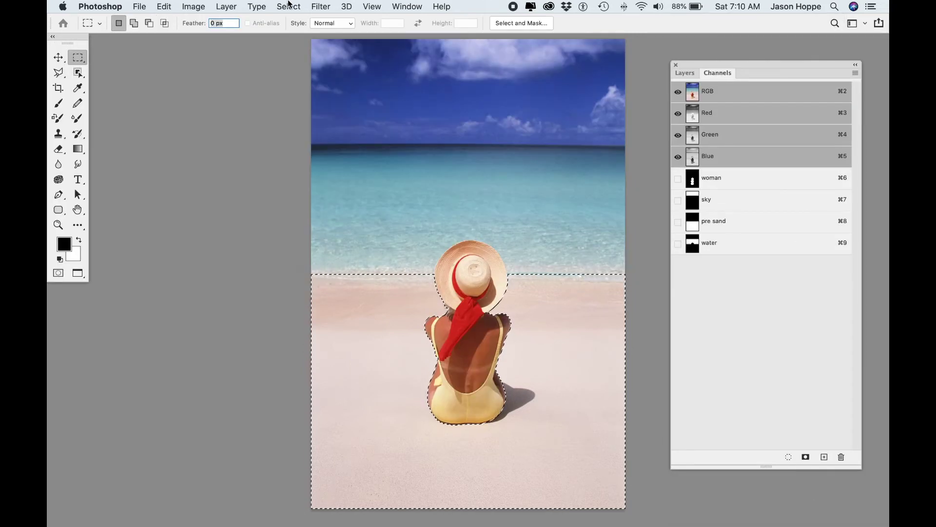
Save the sand selection as a new channel named "sand" and deselect.
{"action": "left_click", "coordinate": [288, 6]}
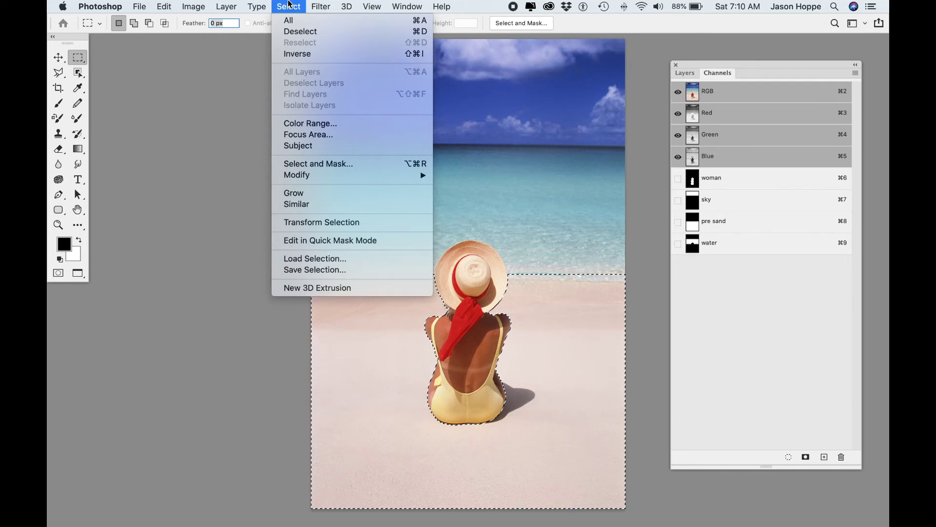
{"action": "left_click", "coordinate": [289, 269]}
{"action": "type", "text": "sand"}
{"action": "left_click", "coordinate": [589, 142]}
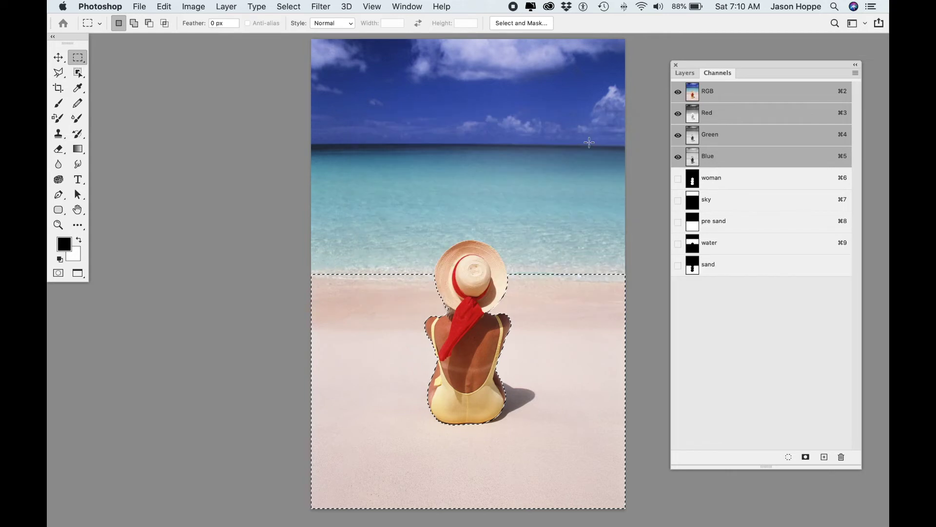
{"action": "key", "text": "super+d"}
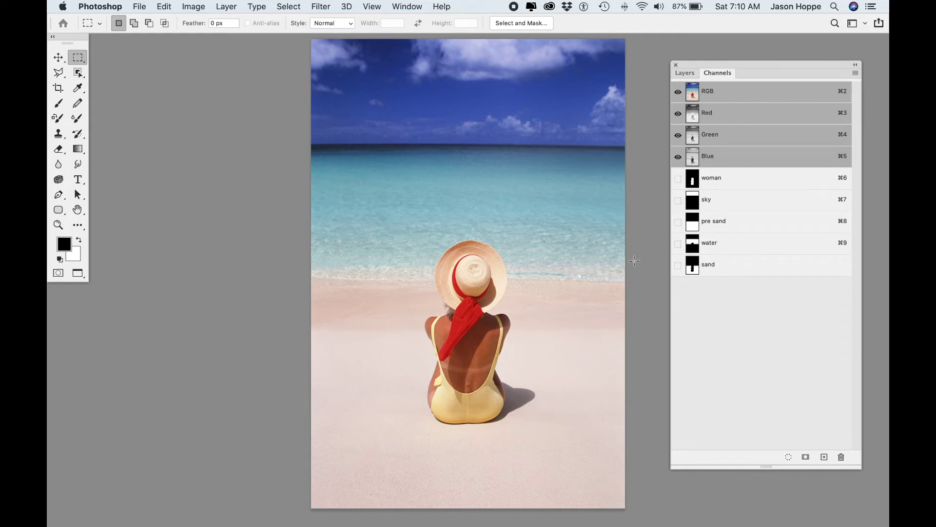
Enlarge the mouse cursor to about two thirds of the way to Large in System Preferences' Accessibility display settings, and return to Photoshop.
{"action": "left_click", "coordinate": [62, 6]}
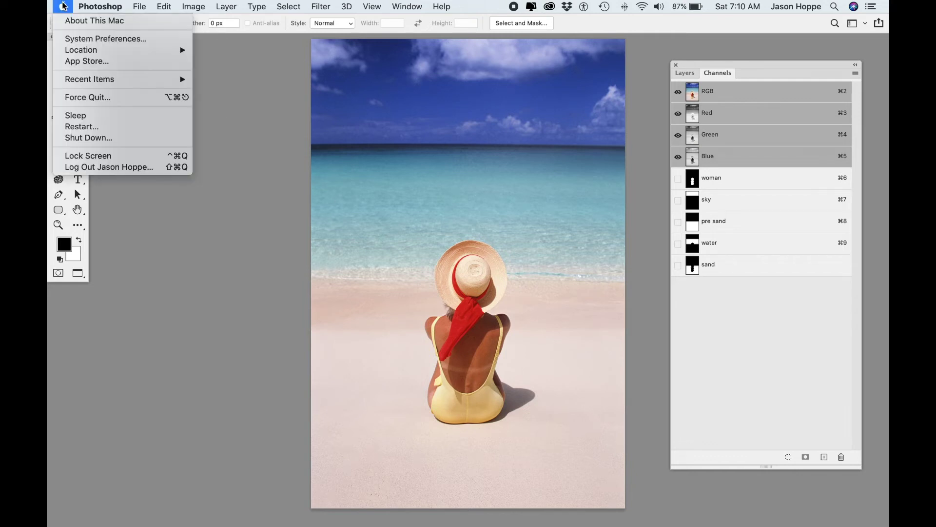
{"action": "left_click", "coordinate": [84, 40]}
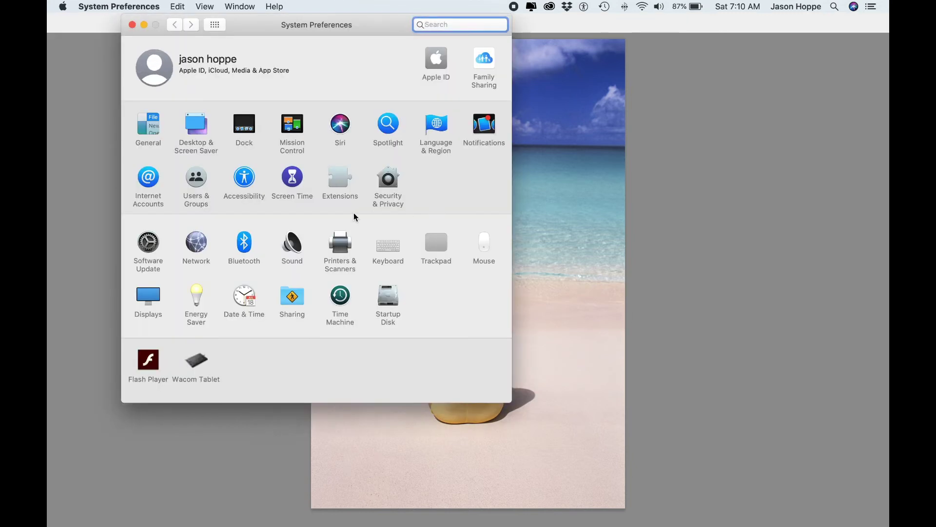
{"action": "left_click", "coordinate": [245, 181]}
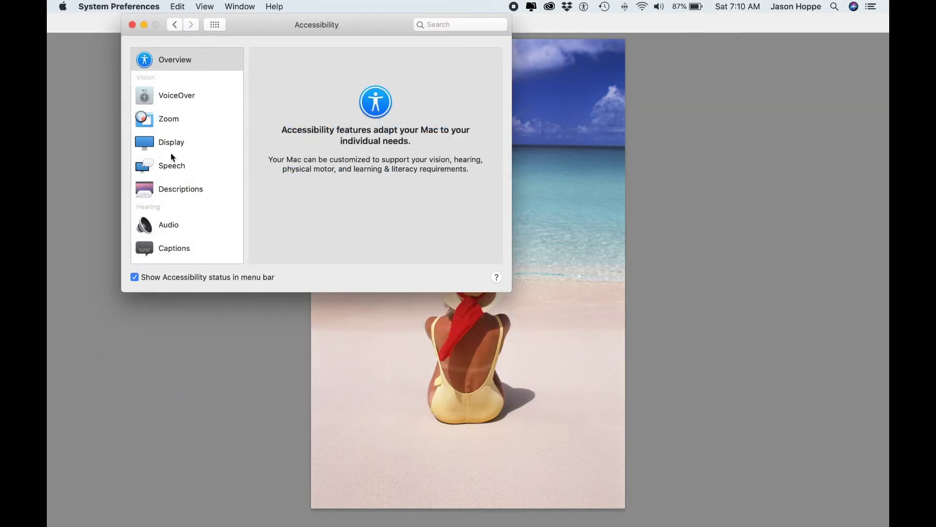
{"action": "left_click", "coordinate": [153, 145]}
{"action": "left_click", "coordinate": [367, 62]}
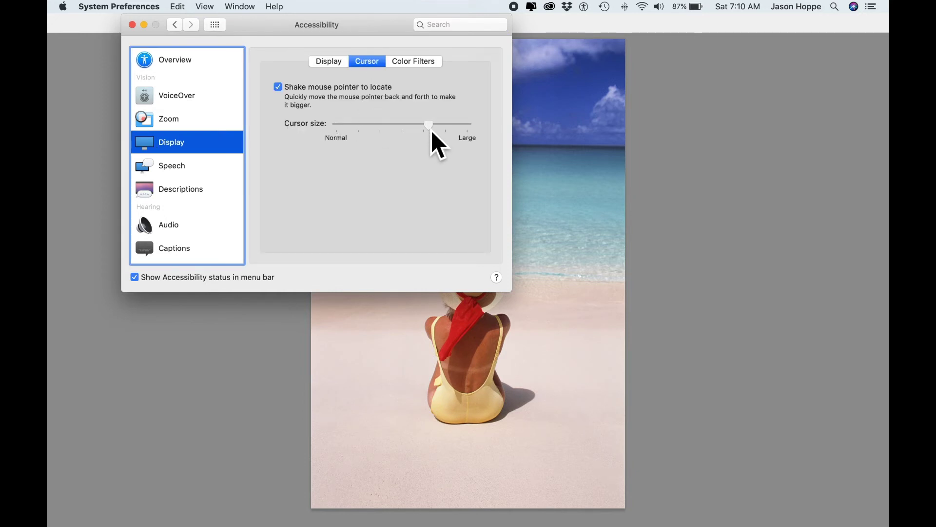
{"action": "left_click", "coordinate": [669, 131]}
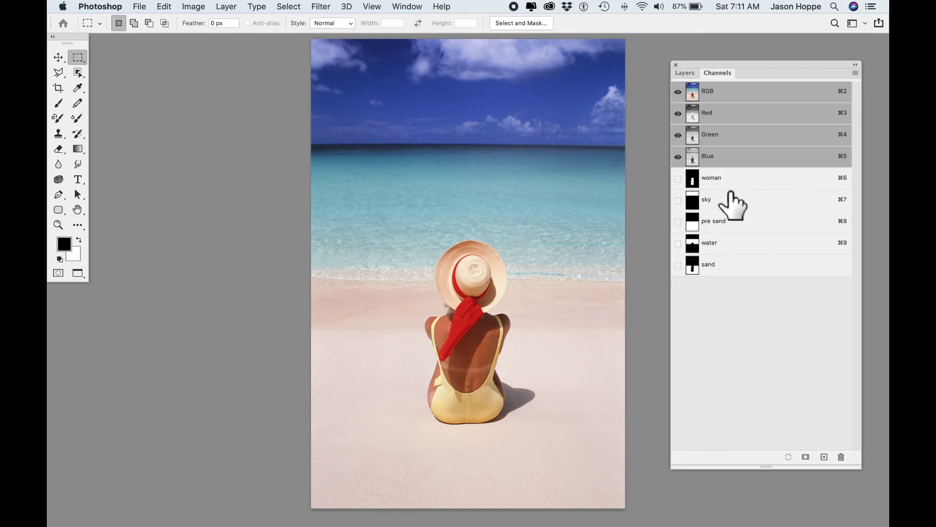
{"action": "left_click", "coordinate": [295, 6]}
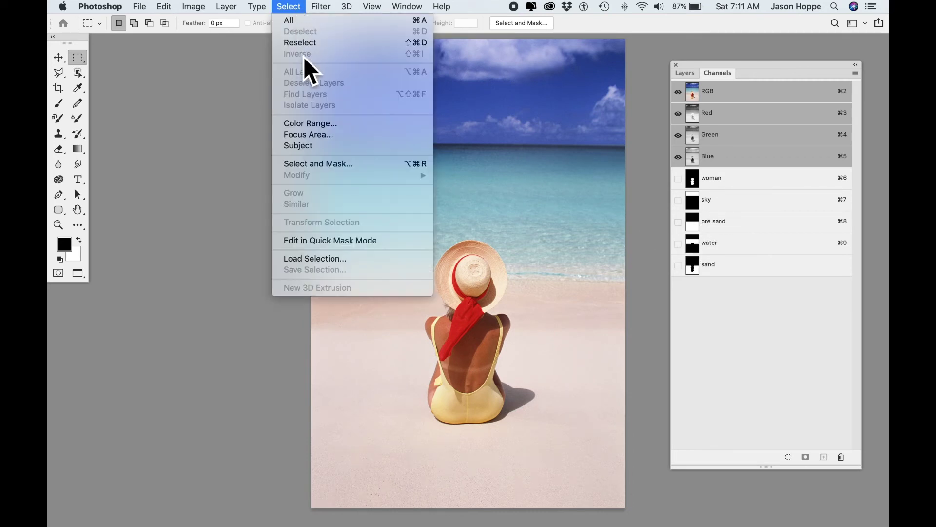
{"action": "left_click", "coordinate": [311, 262]}
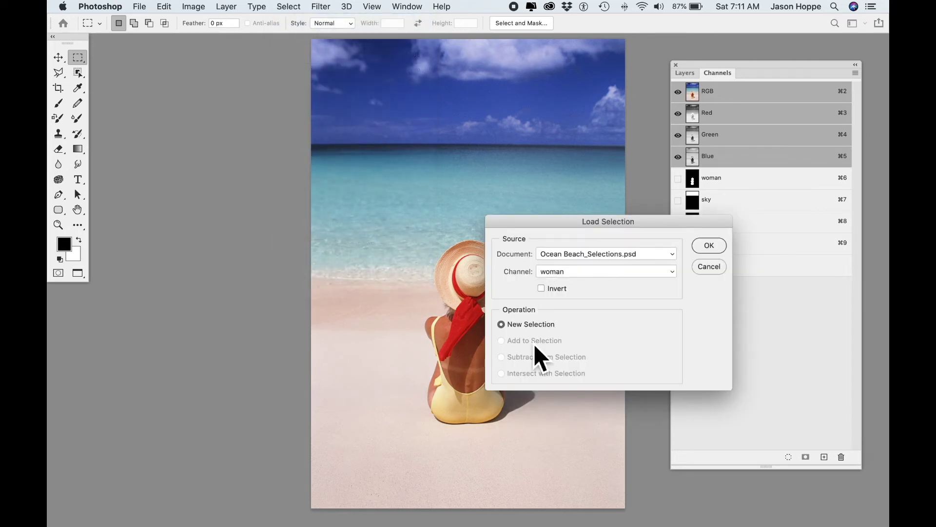
{"action": "left_click", "coordinate": [714, 271]}
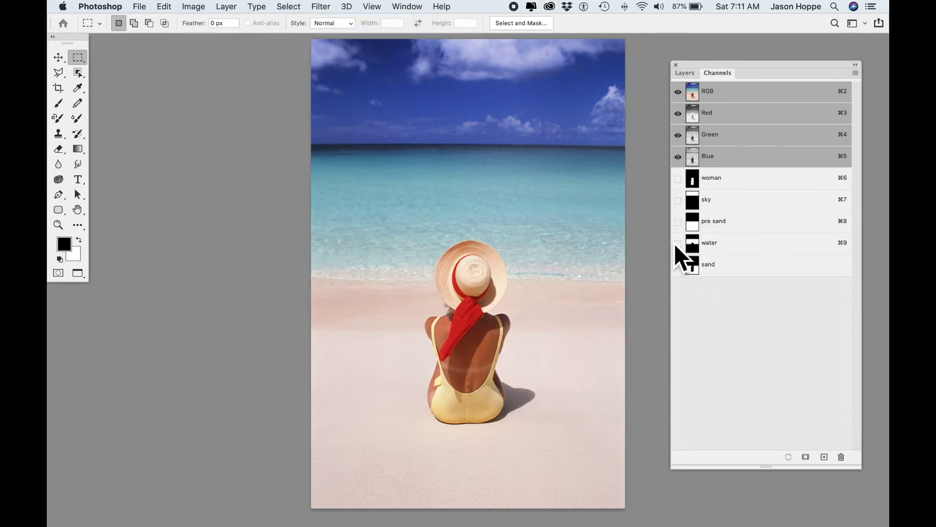
Move the channel list closer to the image, and compare the "sky" channel's black-and-white mask with the RGB composite.
{"action": "left_click_drag", "start_coordinate": [723, 72], "coordinate": [703, 68]}
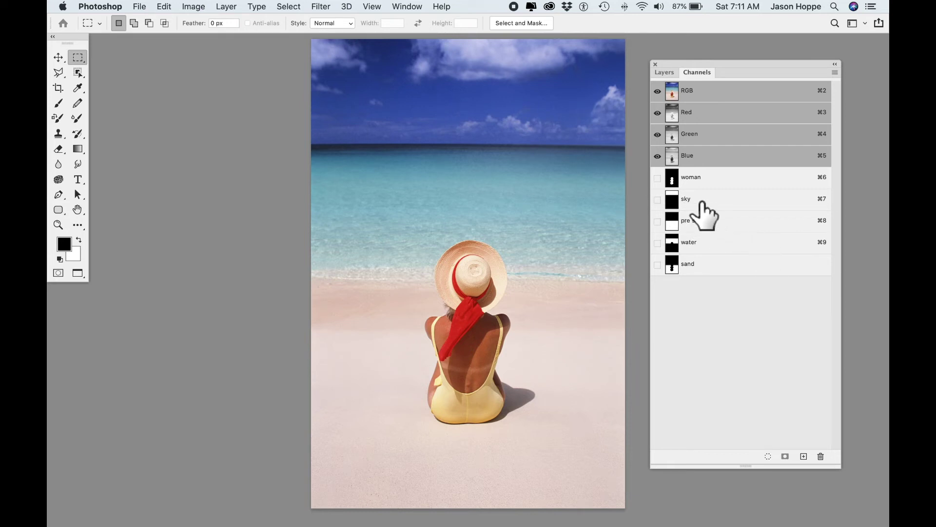
{"action": "left_click", "coordinate": [722, 203]}
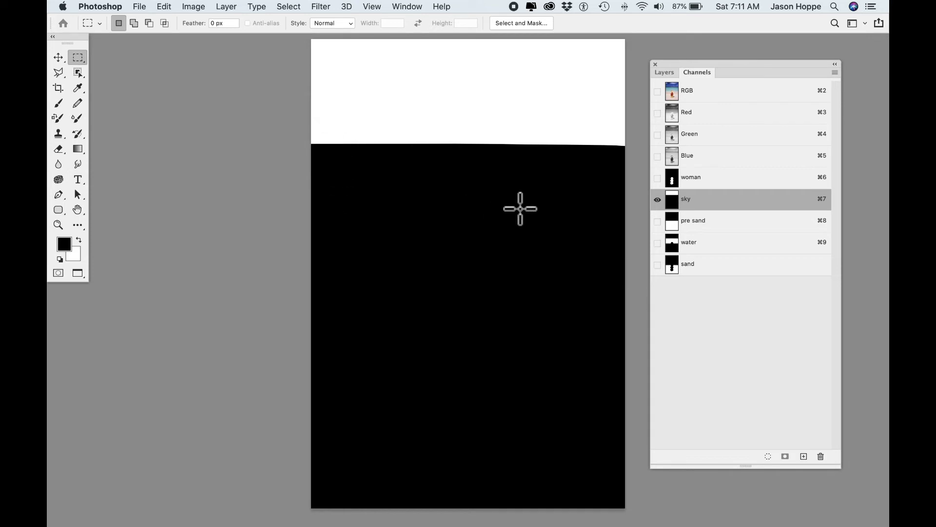
{"action": "left_click", "coordinate": [741, 92]}
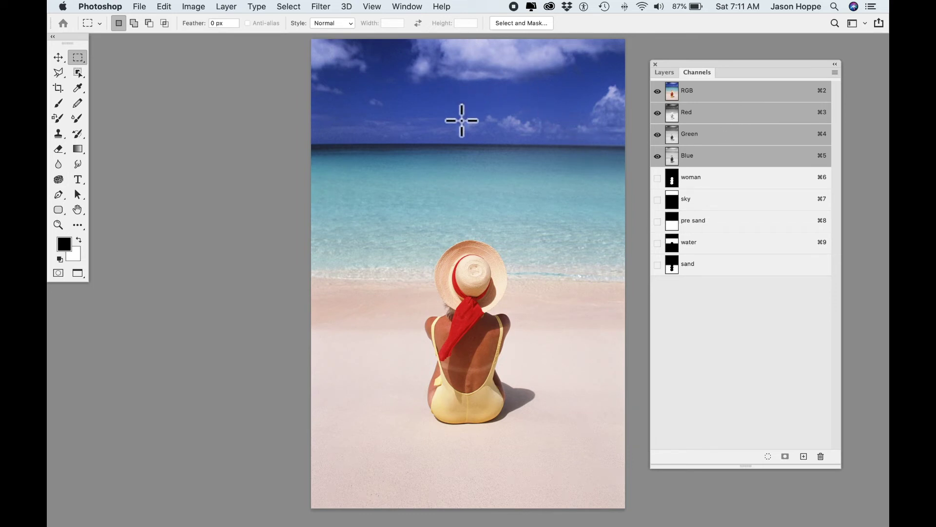
{"action": "left_click", "coordinate": [715, 201]}
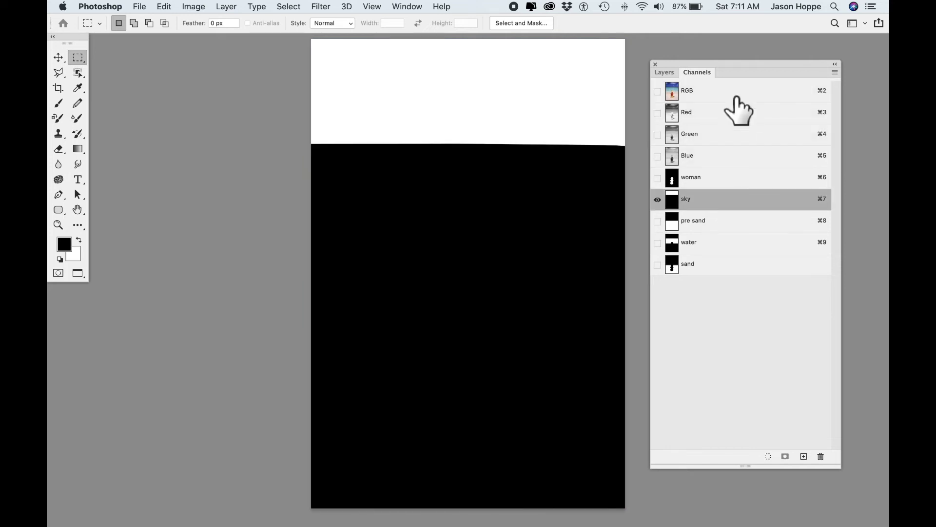
Return to the RGB composite, and examine the "sky" channel as a red mask overlay before hiding it again.
{"action": "key", "text": "super+2"}
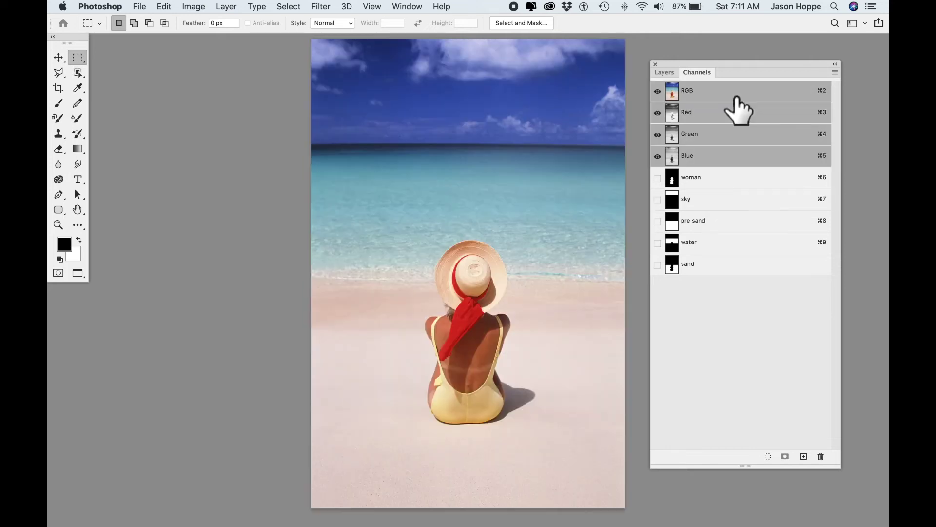
{"action": "left_click", "coordinate": [657, 200]}
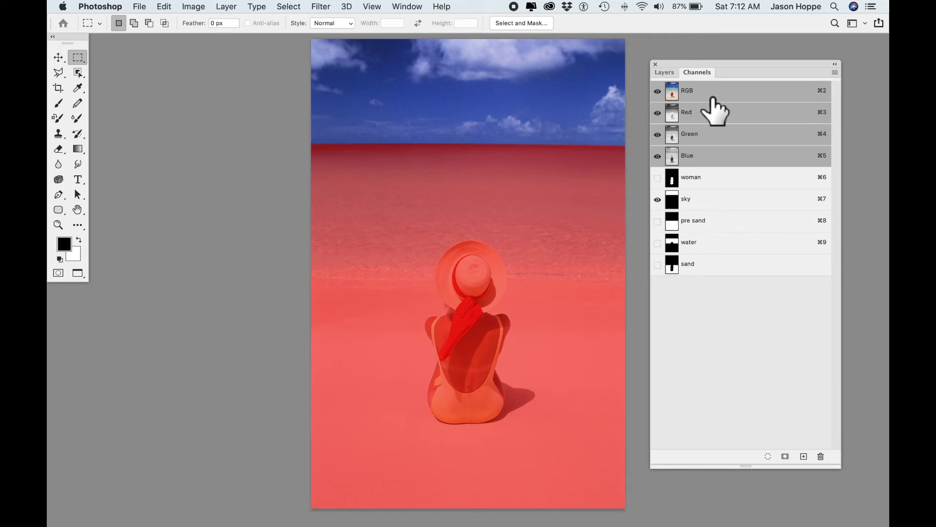
{"action": "left_click", "coordinate": [657, 199]}
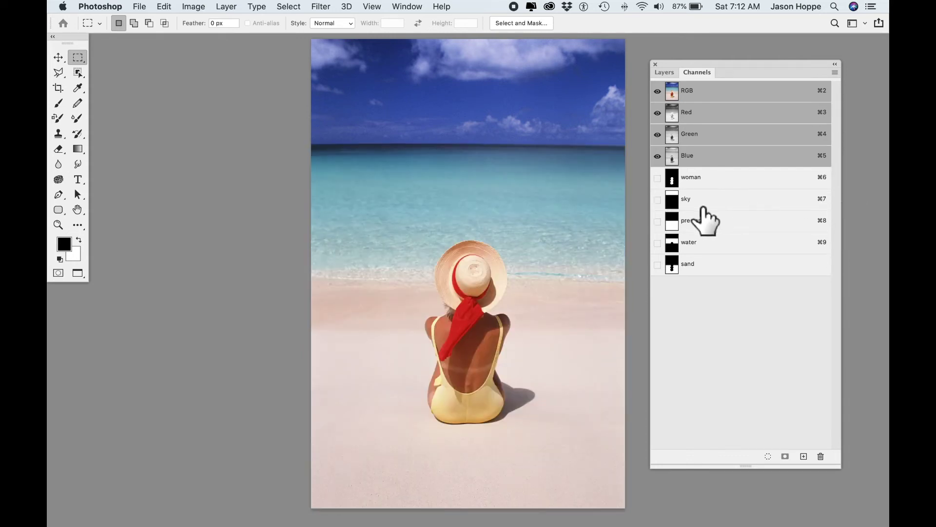
{"action": "left_click_drag", "start_coordinate": [823, 214], "coordinate": [842, 218]}
{"action": "key", "text": "super+7"}
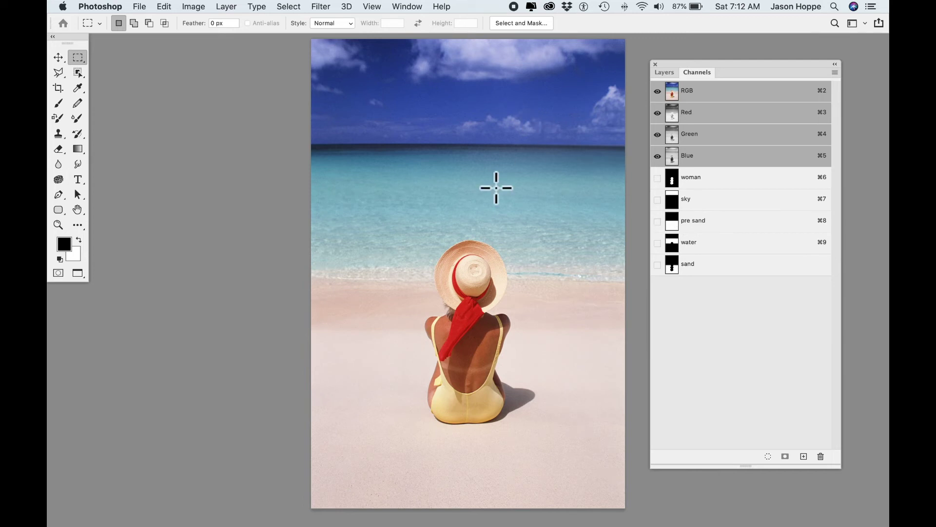
Load the "woman" channel as a selection, examine its outline on the image, and deselect.
{"action": "left_click_drag", "start_coordinate": [681, 199], "coordinate": [686, 194]}
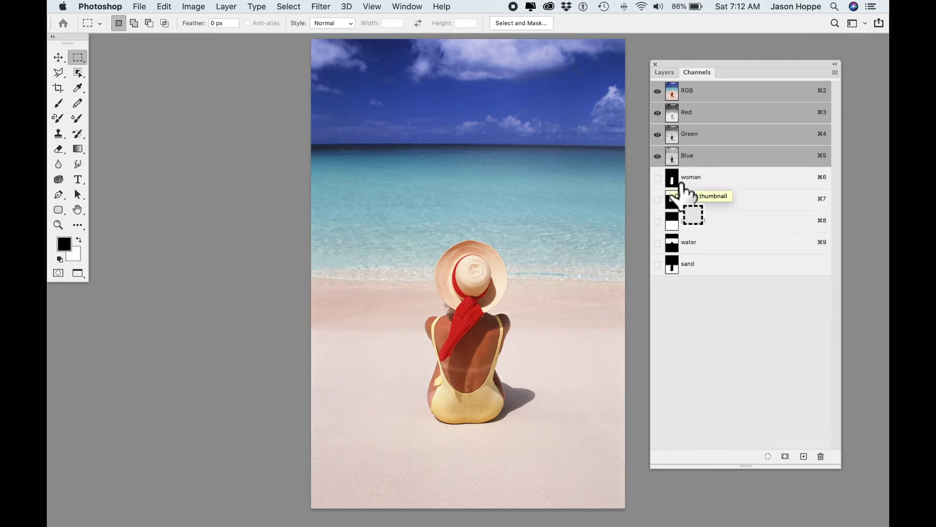
{"action": "left_click", "coordinate": [681, 185], "text": "super"}
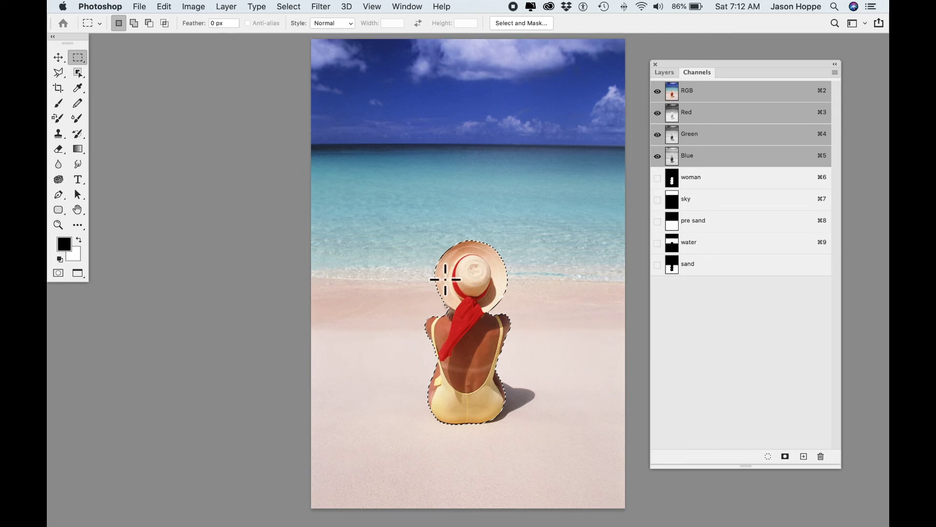
{"action": "left_click", "coordinate": [546, 310]}
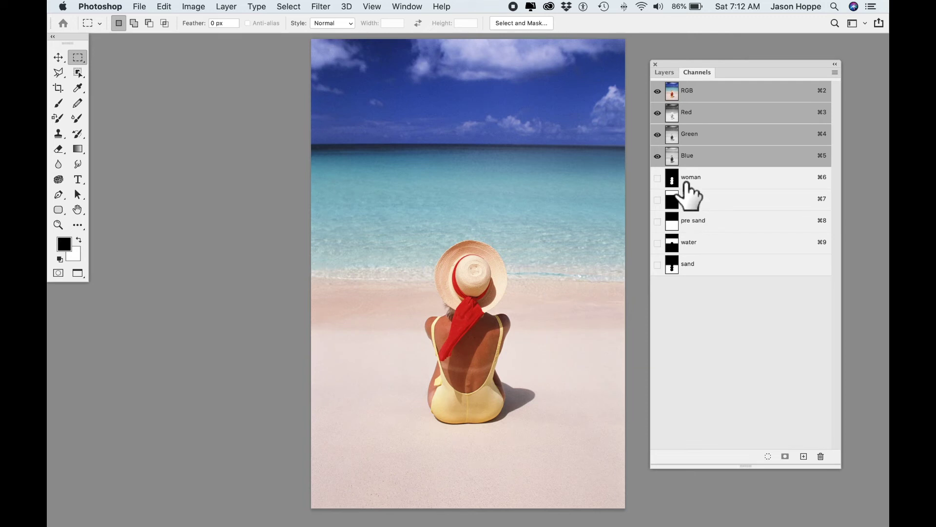
{"action": "left_click_drag", "start_coordinate": [689, 191], "coordinate": [689, 236]}
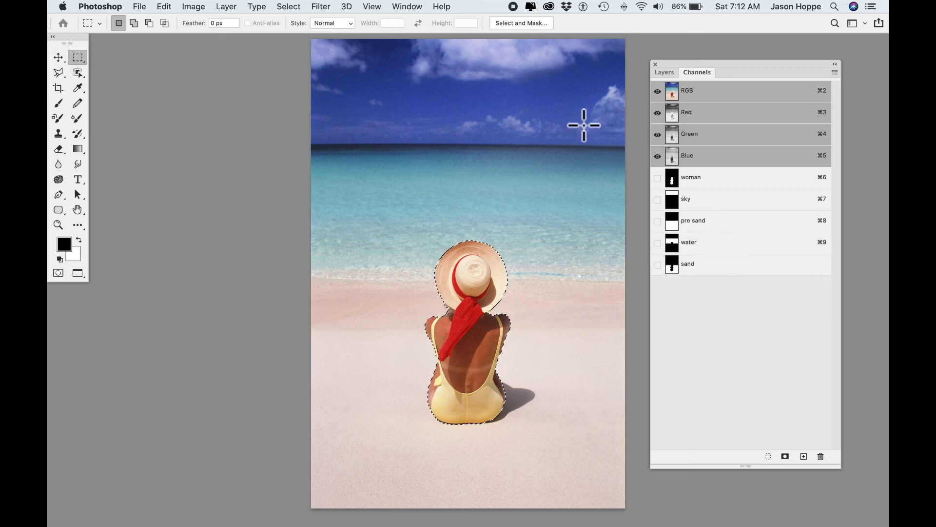
{"action": "key", "text": "super+d"}
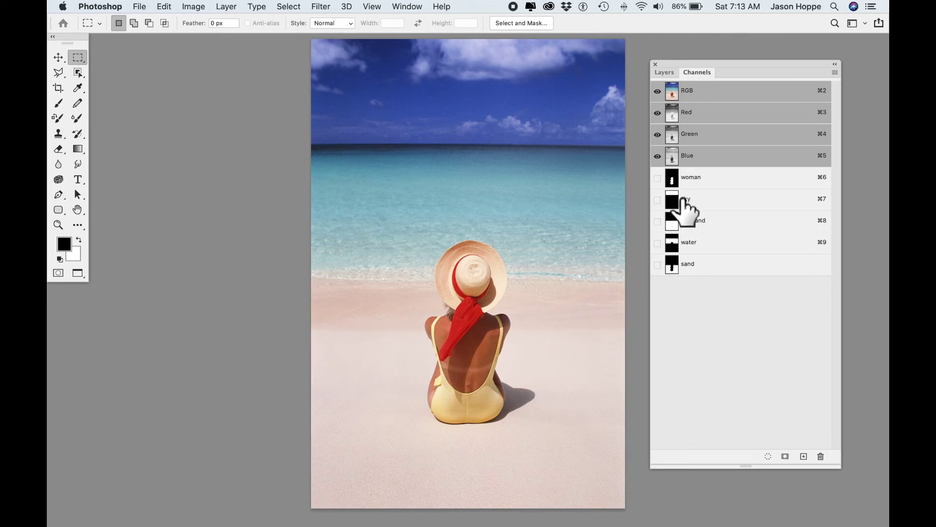
Select the water by combining the "sky" and "pre sand" channels as one selection and inverting it.
{"action": "left_click_drag", "start_coordinate": [681, 206], "coordinate": [683, 200]}
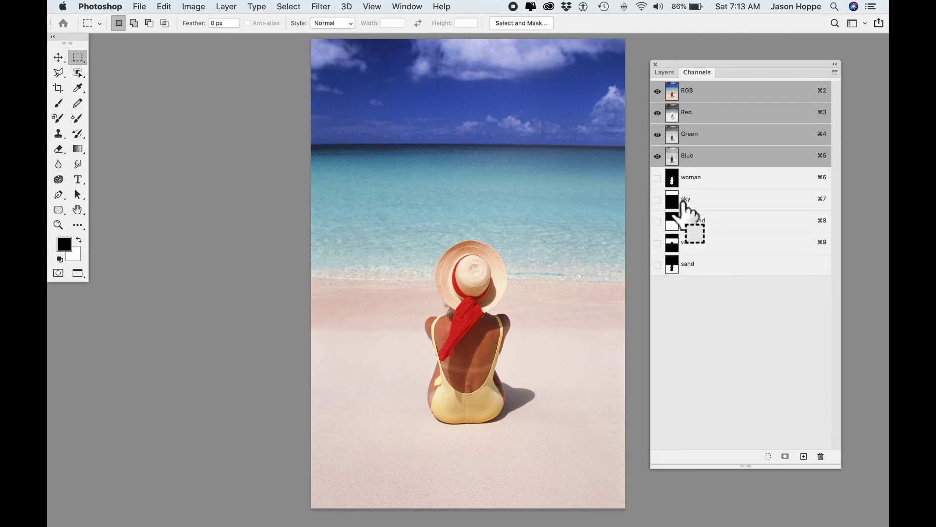
{"action": "left_click_drag", "start_coordinate": [684, 204], "coordinate": [712, 227]}
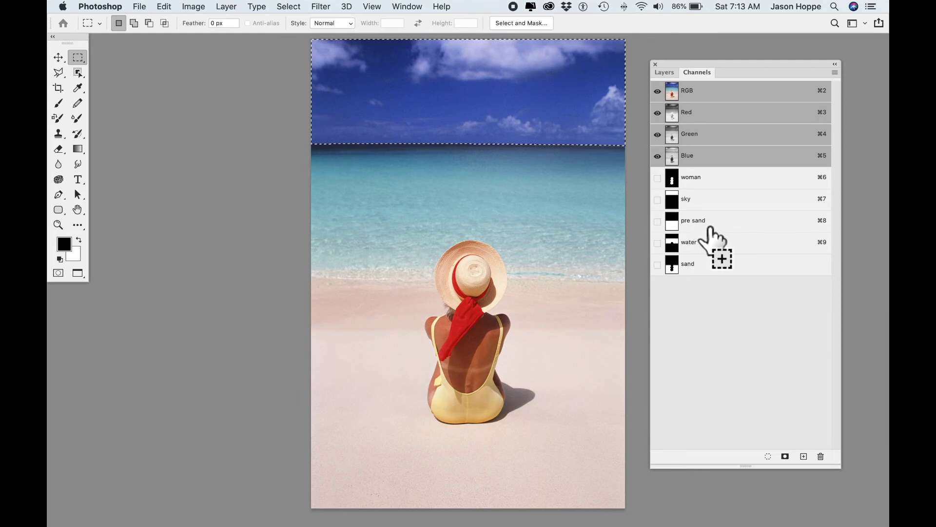
{"action": "left_click_drag", "start_coordinate": [709, 226], "coordinate": [683, 227]}
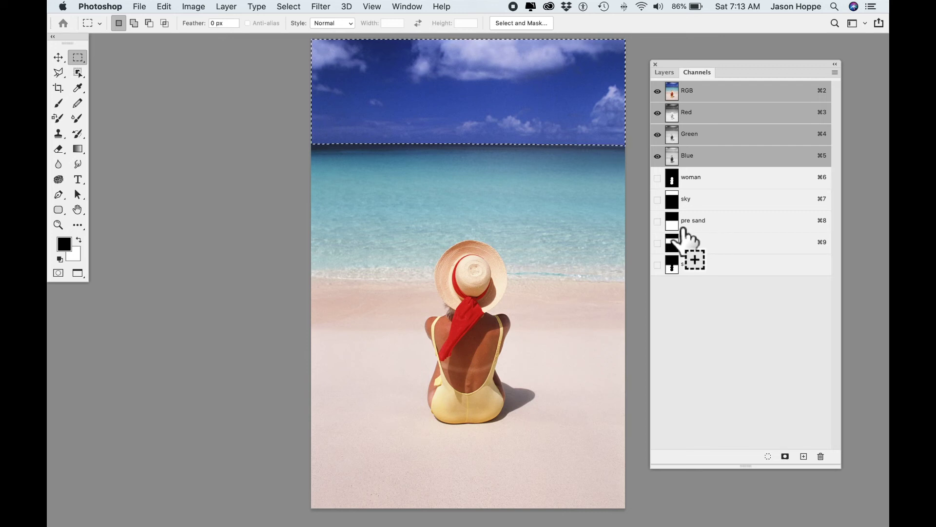
{"action": "left_click", "coordinate": [683, 228], "text": "shift+super"}
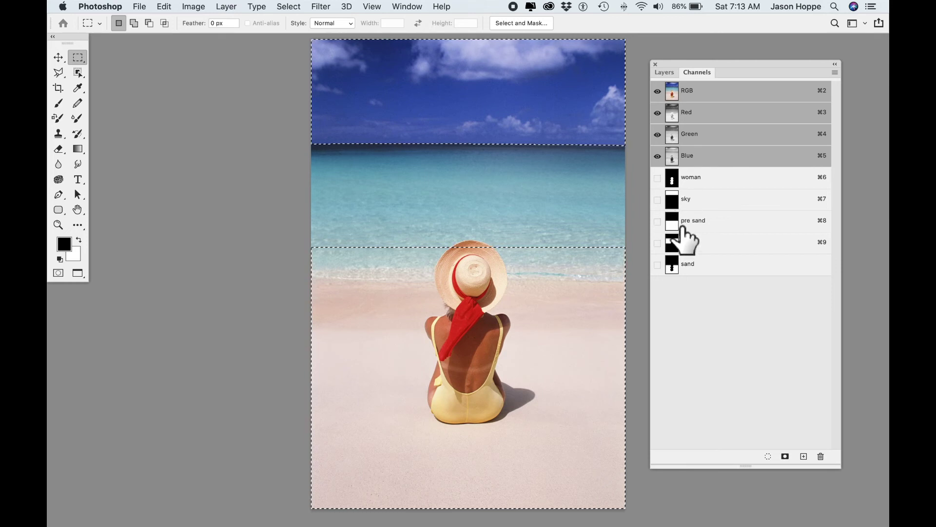
{"action": "left_click_drag", "start_coordinate": [685, 239], "coordinate": [686, 237]}
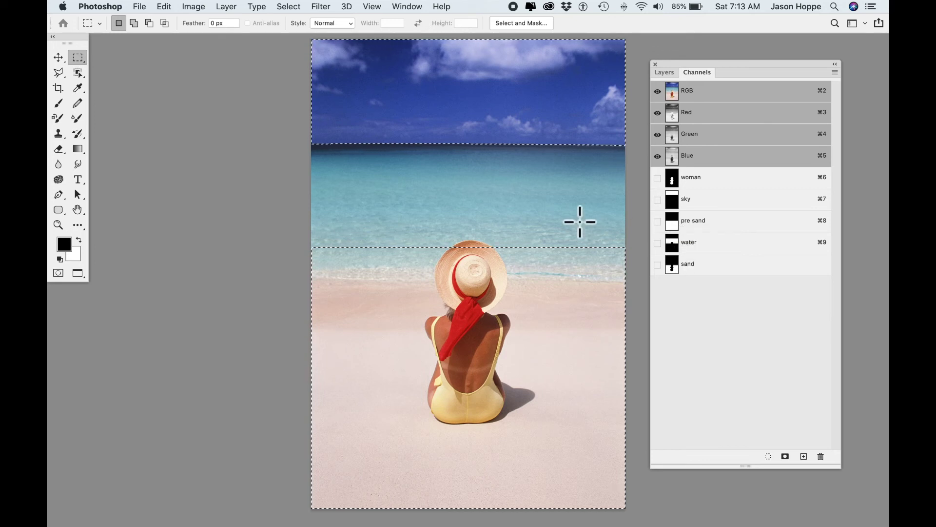
{"action": "left_click", "coordinate": [286, 6]}
{"action": "left_click", "coordinate": [310, 55]}
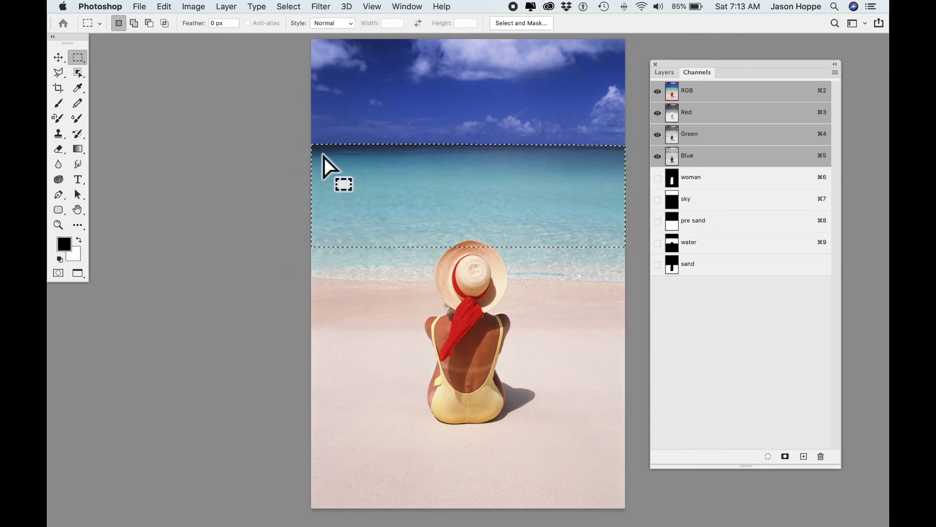
Extend the water selection down across its full width to the shoreline with the Rectangular Marquee tool.
{"action": "key", "text": "shift"}
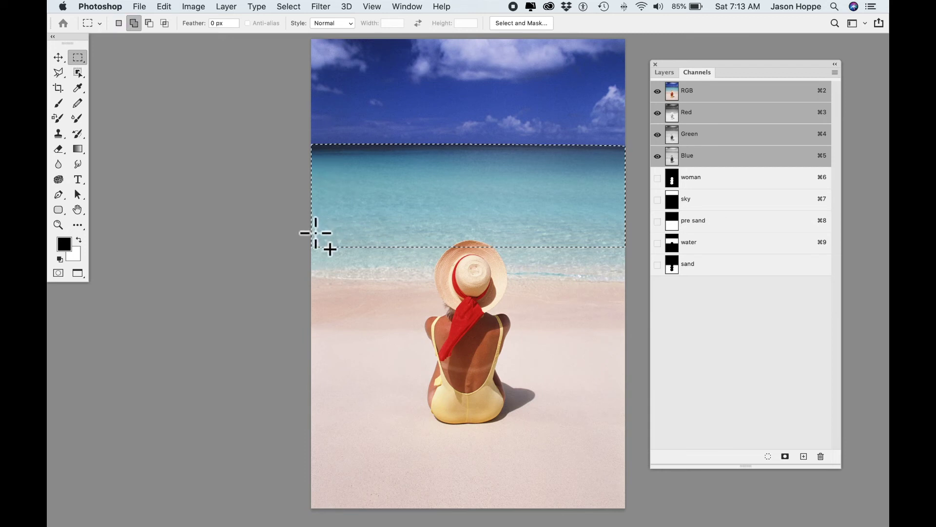
{"action": "left_click_drag", "start_coordinate": [317, 239], "coordinate": [641, 283]}
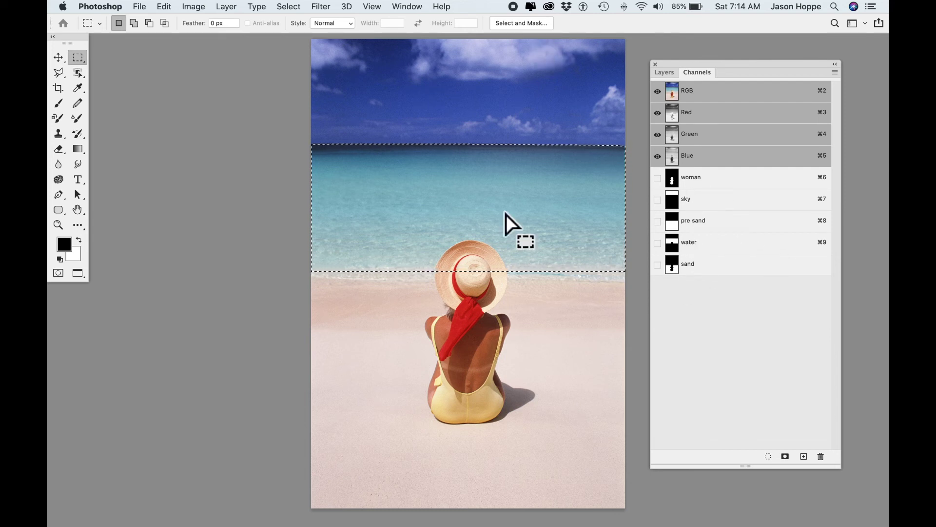
{"action": "left_click", "coordinate": [294, 6]}
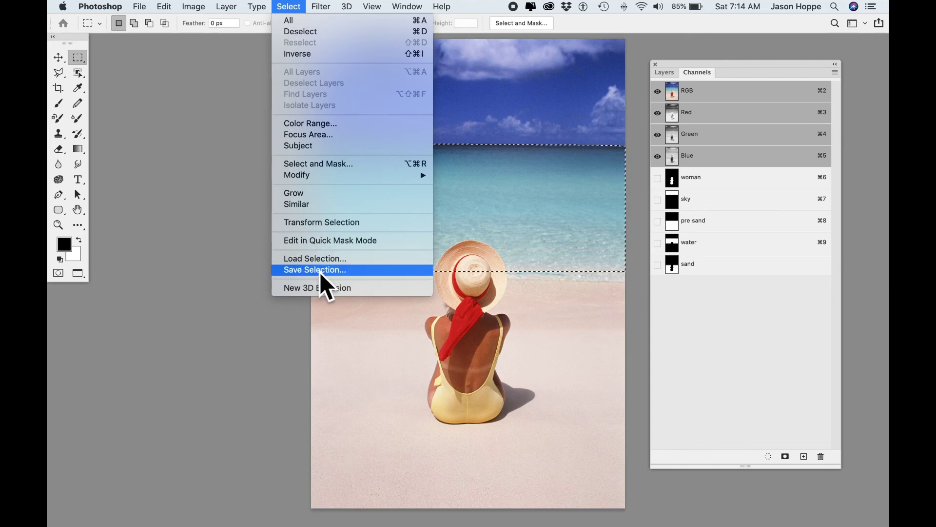
{"action": "left_click", "coordinate": [289, 6]}
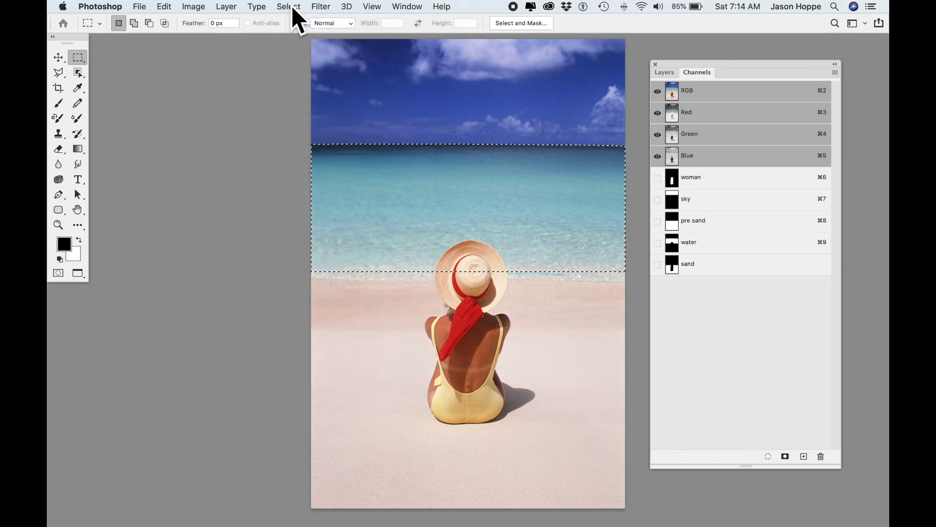
Feather the water selection by 40.7 px in Select and Mask, and check its soft shoreline edge in the preview.
{"action": "left_click", "coordinate": [544, 25]}
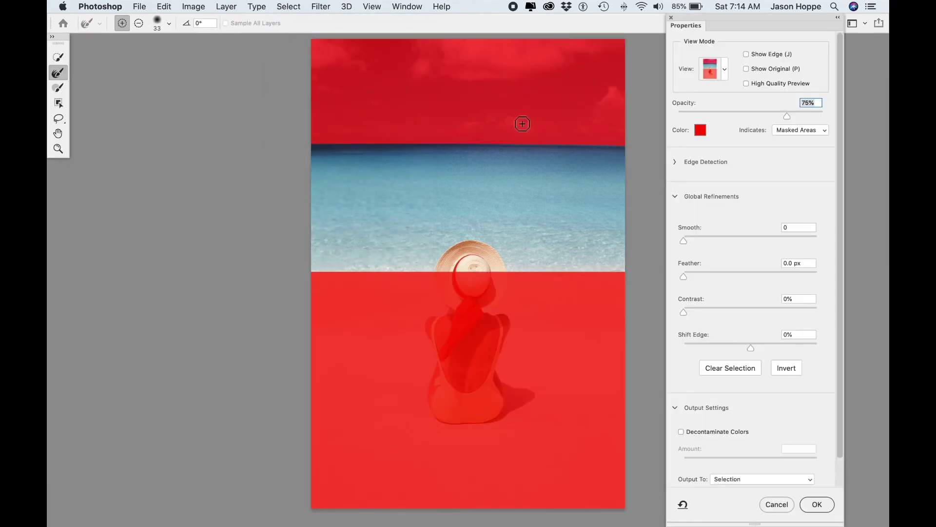
{"action": "left_click_drag", "start_coordinate": [728, 279], "coordinate": [758, 279]}
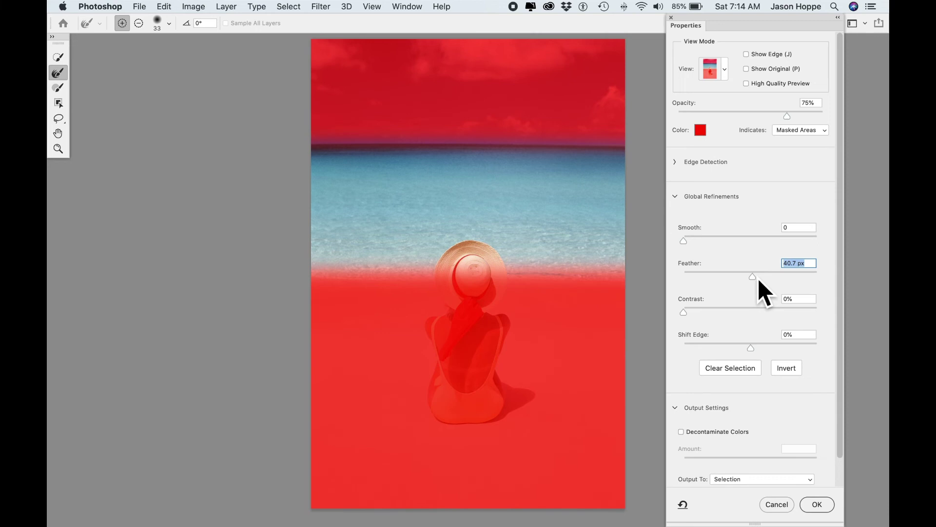
{"action": "left_click", "coordinate": [817, 504]}
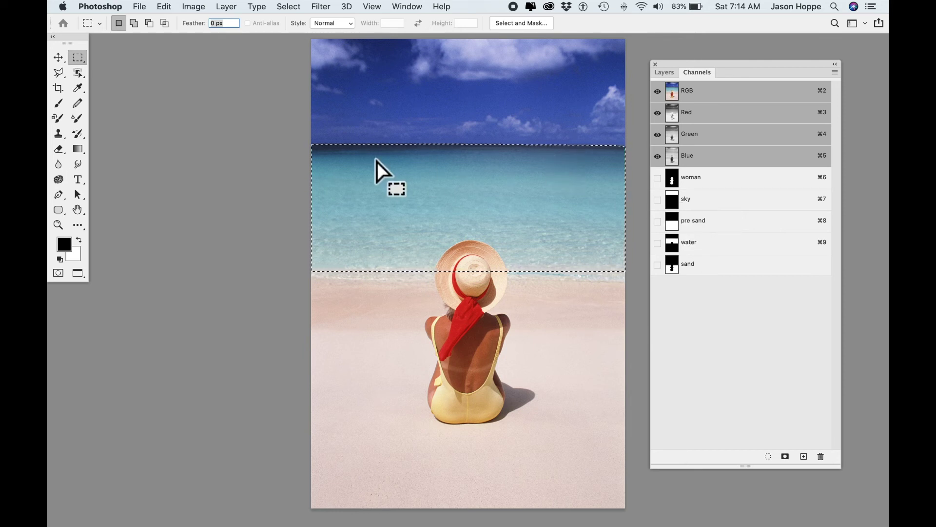
{"action": "left_click", "coordinate": [531, 27]}
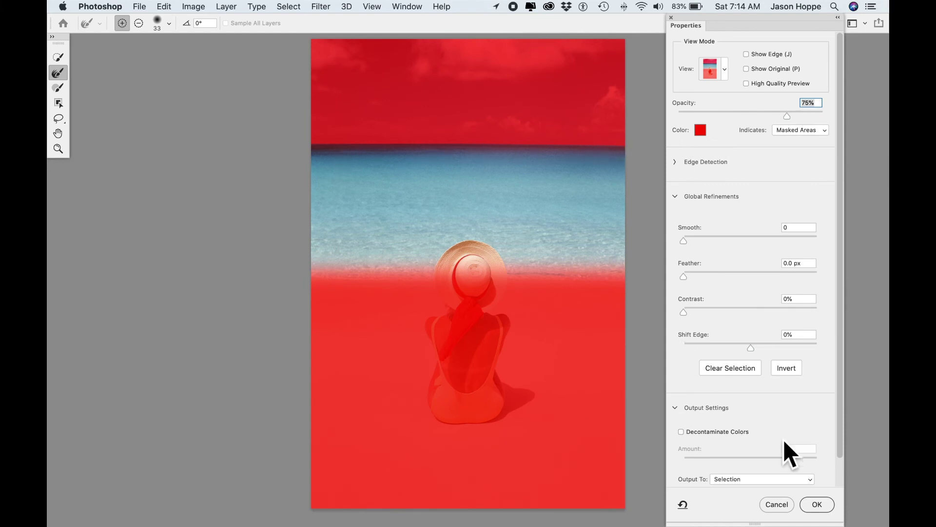
{"action": "left_click", "coordinate": [817, 504]}
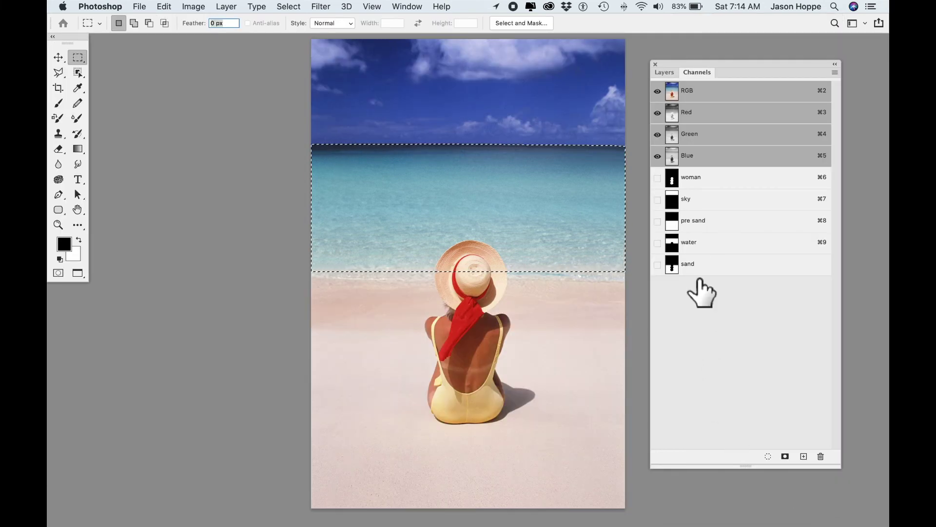
Subtract the "woman" channel from the water selection, check the result in the Select and Mask preview, and deselect.
{"action": "left_click", "coordinate": [683, 181], "text": "alt+super"}
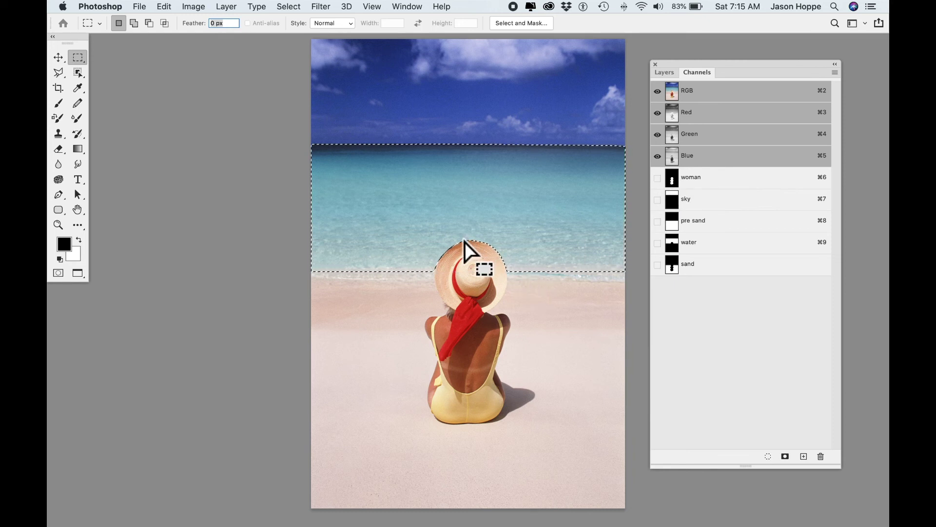
{"action": "left_click", "coordinate": [524, 23]}
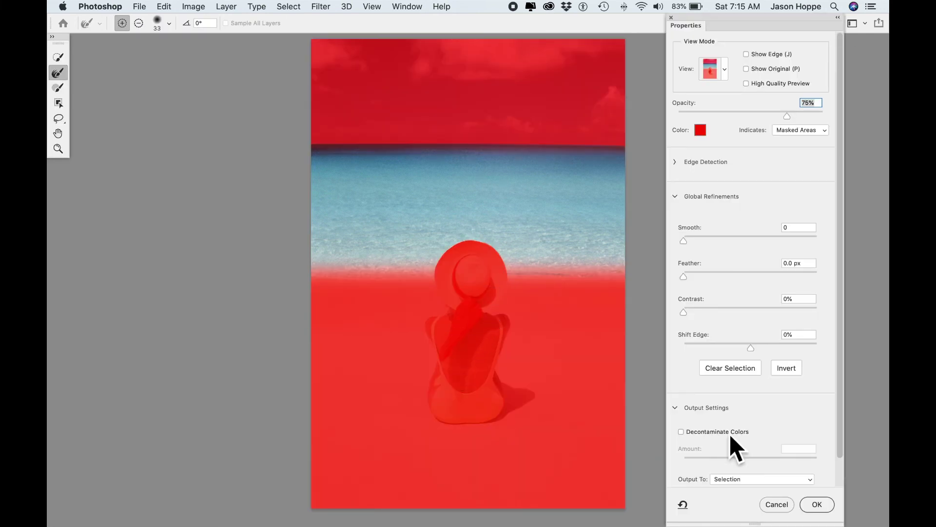
{"action": "left_click", "coordinate": [834, 506]}
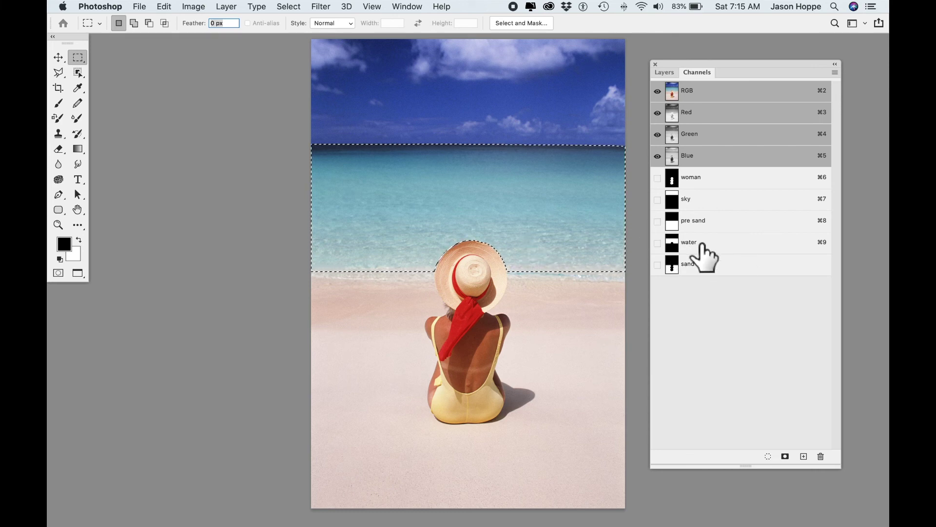
{"action": "key", "text": "super+d"}
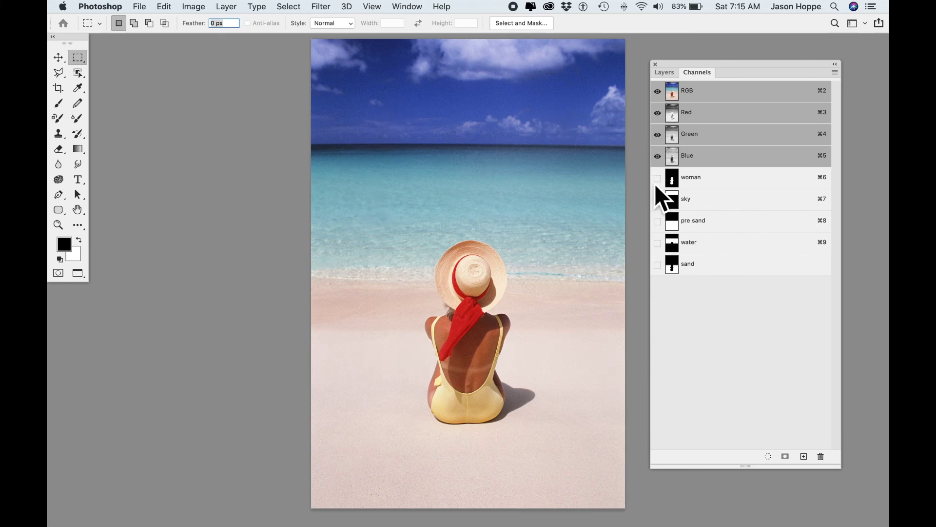
Select the sand by combining the "sky" and "water" channels, inverting the selection and subtracting the "woman" channel.
{"action": "left_click_drag", "start_coordinate": [683, 203], "coordinate": [683, 250]}
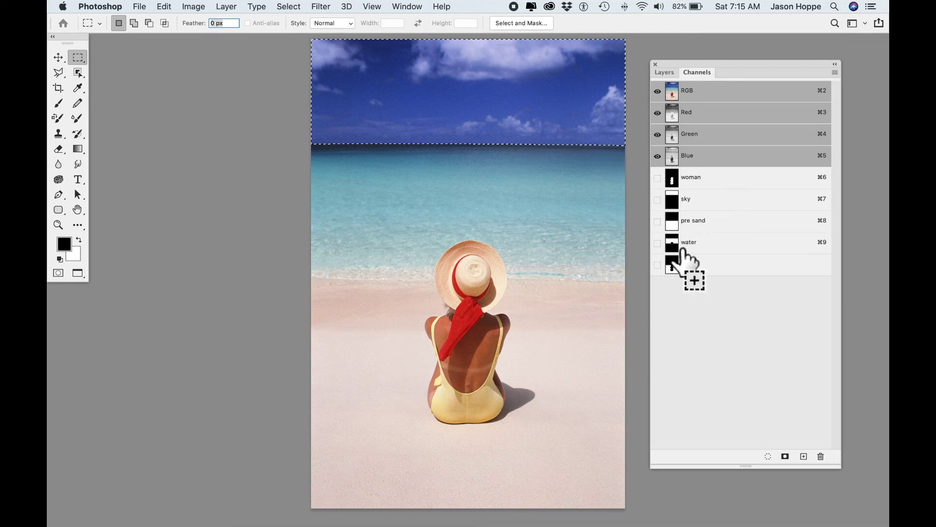
{"action": "left_click", "coordinate": [676, 247], "text": "shift+super"}
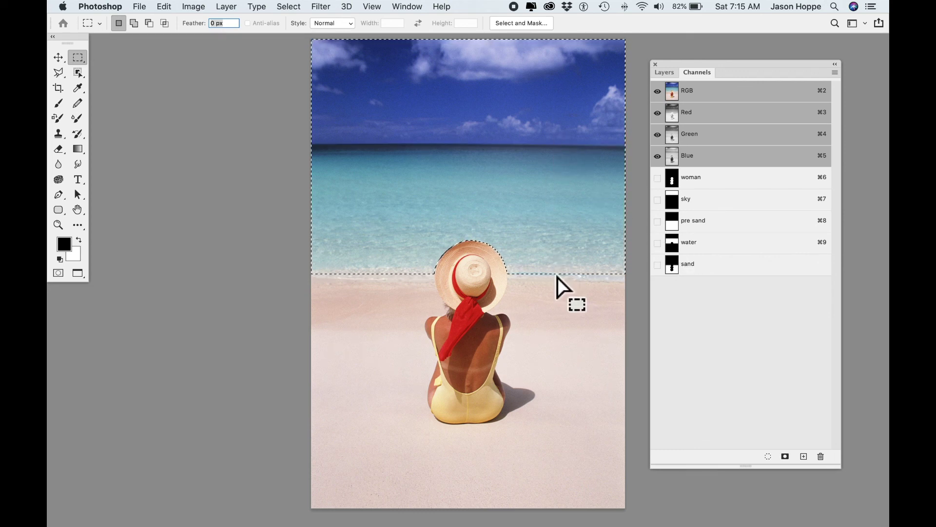
{"action": "left_click", "coordinate": [288, 5]}
{"action": "left_click", "coordinate": [308, 54]}
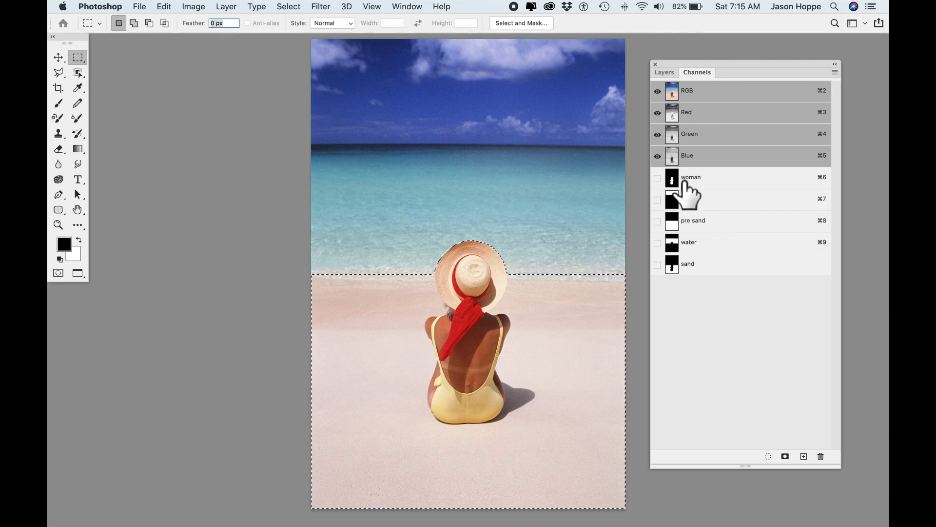
{"action": "left_click_drag", "start_coordinate": [685, 183], "coordinate": [687, 184]}
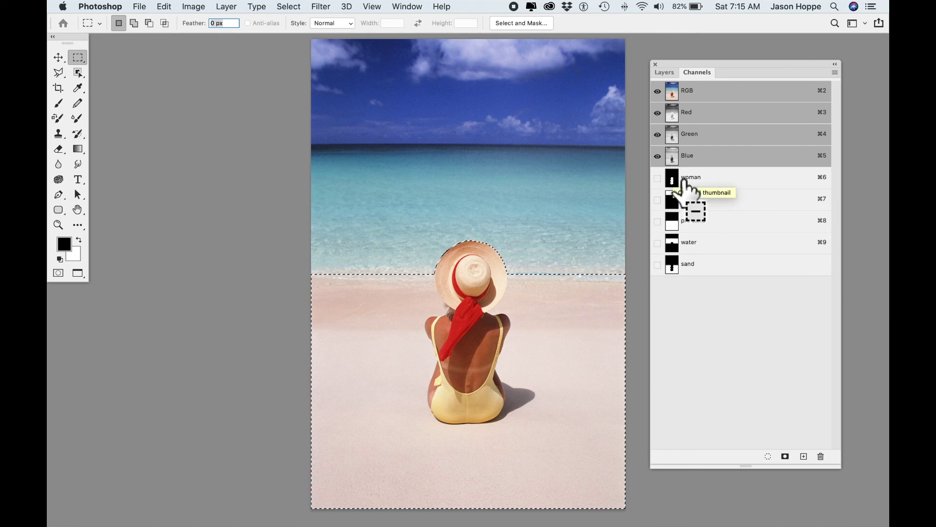
{"action": "left_click", "coordinate": [684, 182], "text": "alt+super"}
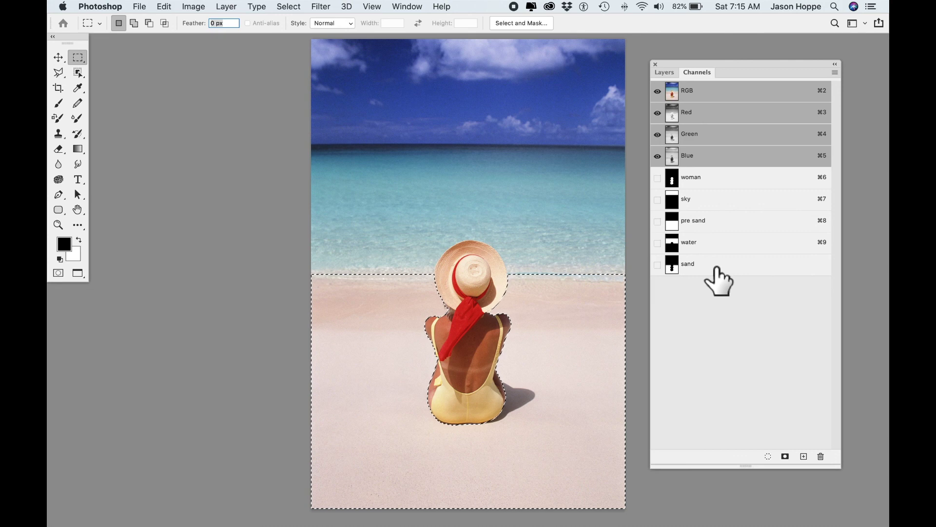
Clear the combined selection and load the saved "sand" channel as the selection instead.
{"action": "key", "text": "super+d"}
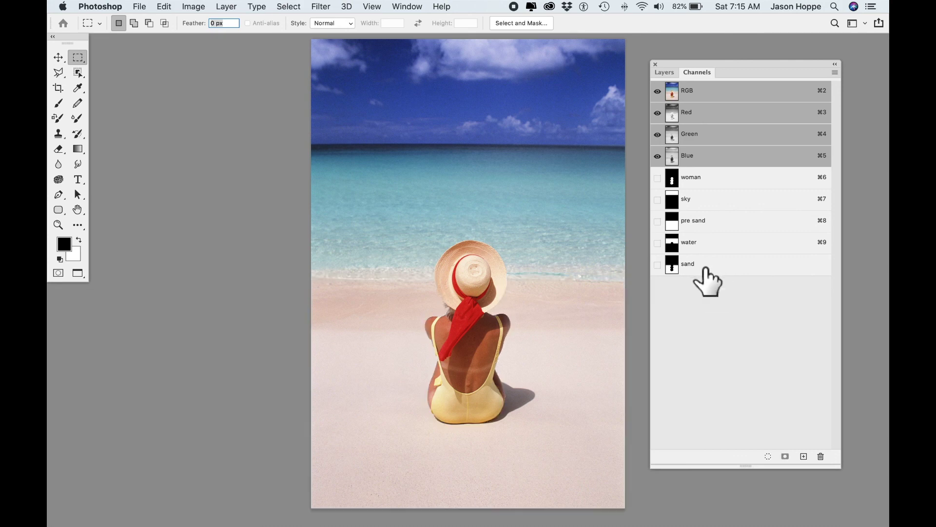
{"action": "left_click_drag", "start_coordinate": [697, 270], "coordinate": [685, 271]}
{"action": "left_click", "coordinate": [684, 270], "text": "super"}
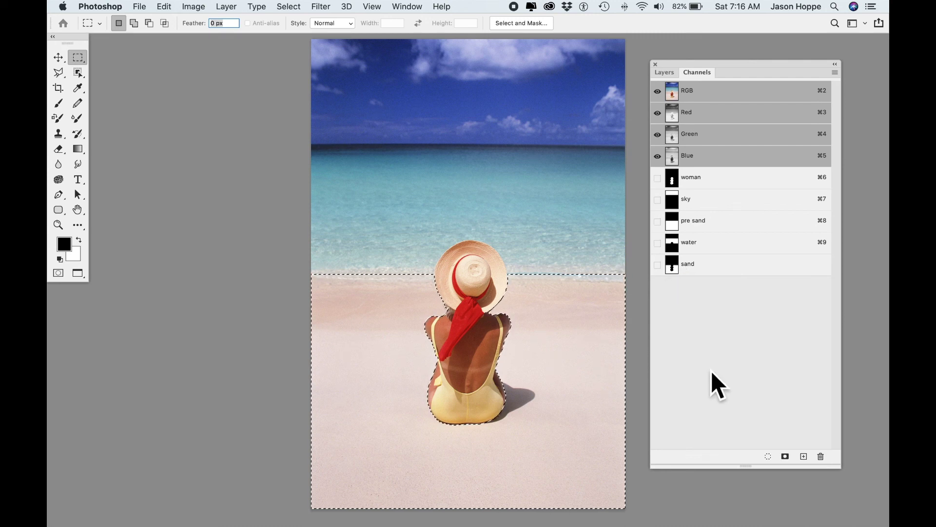
Replace the sand selection with the saved "water" channel and add a Curves adjustment layer masked to the water.
{"action": "key", "text": "super+d"}
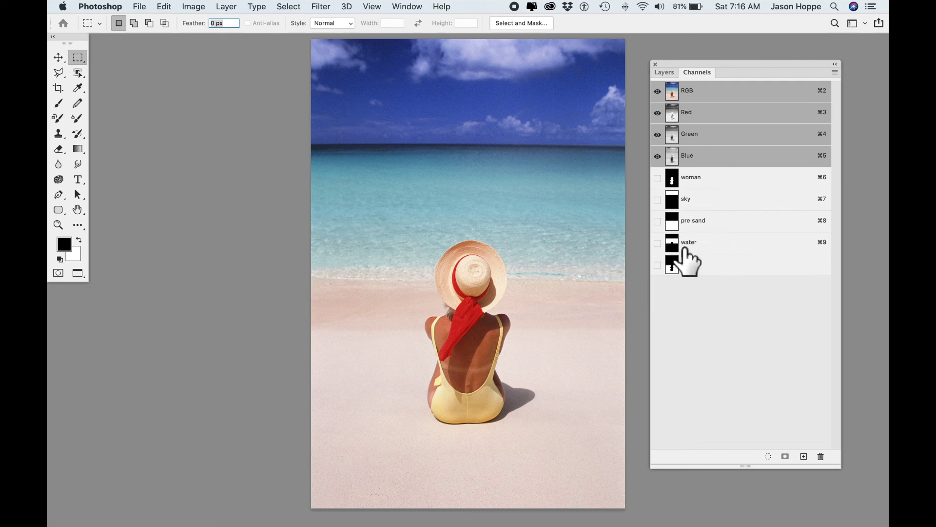
{"action": "left_click_drag", "start_coordinate": [685, 244], "coordinate": [685, 247]}
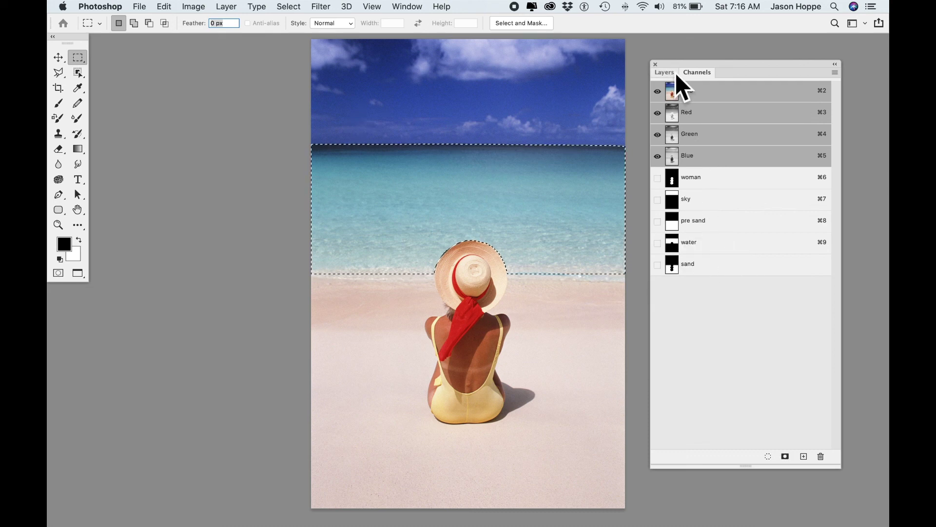
{"action": "left_click", "coordinate": [677, 77]}
{"action": "left_click_drag", "start_coordinate": [691, 68], "coordinate": [691, 61]}
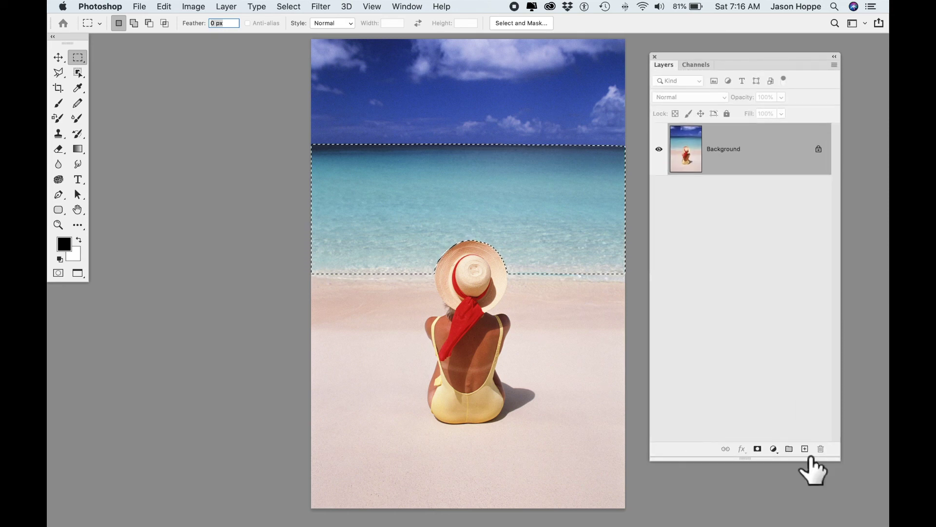
{"action": "left_click", "coordinate": [775, 449]}
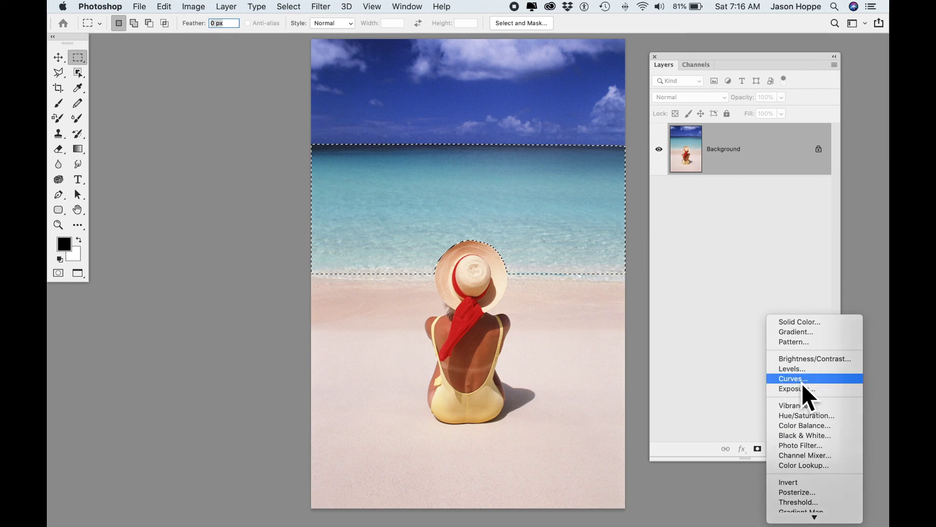
{"action": "left_click", "coordinate": [802, 380]}
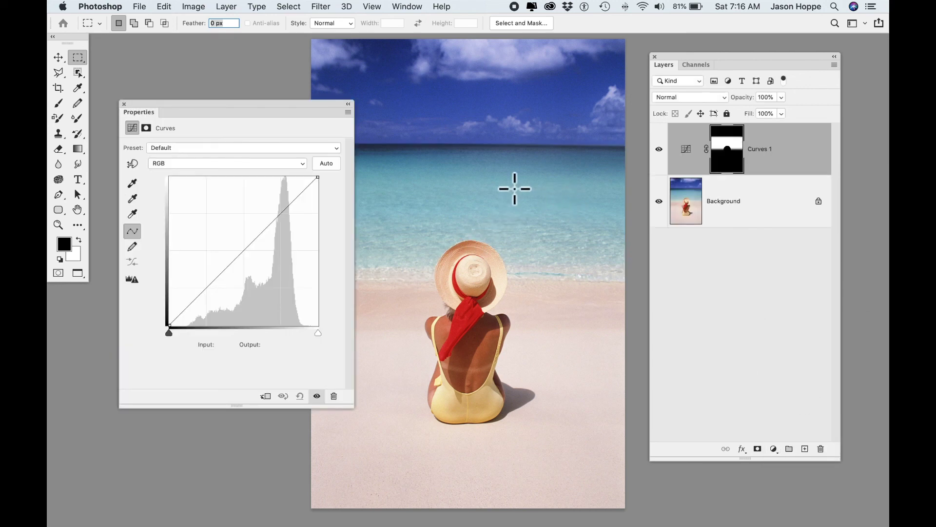
Darken the water by pulling the RGB curve's midpoint down to input 136, output 107, and close the curve settings.
{"action": "left_click_drag", "start_coordinate": [322, 105], "coordinate": [308, 98]}
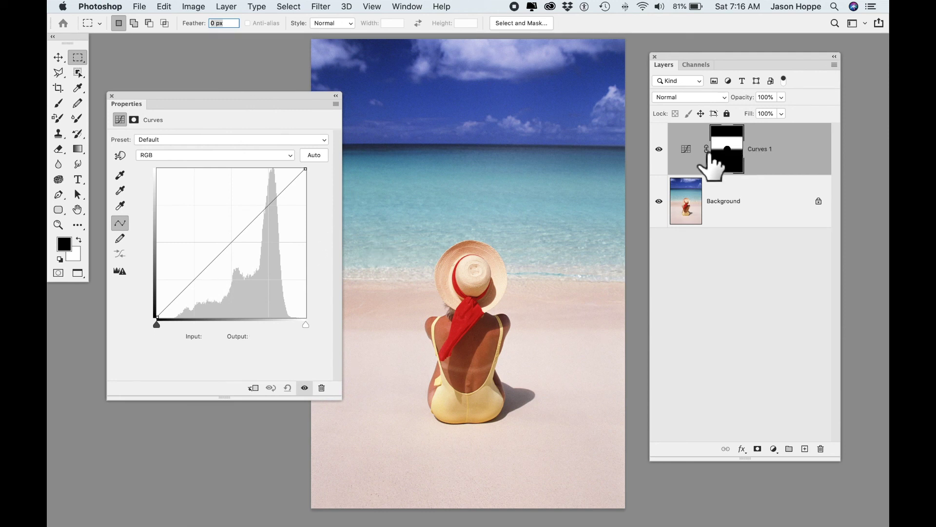
{"action": "mouse_move", "coordinate": [231, 244]}
{"action": "left_mouse_down"}
{"action": "mouse_move", "coordinate": [230, 233]}
{"action": "mouse_move", "coordinate": [237, 255]}
{"action": "left_mouse_up"}
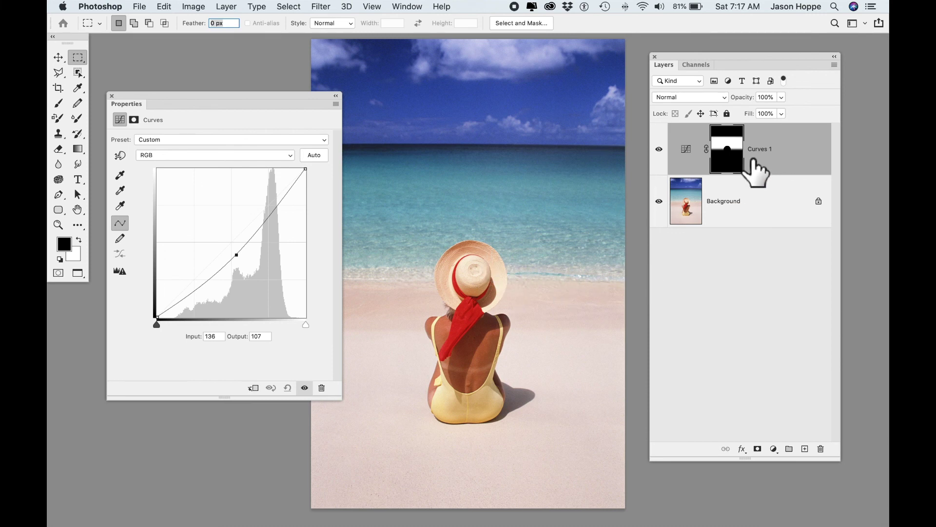
{"action": "left_click", "coordinate": [112, 95]}
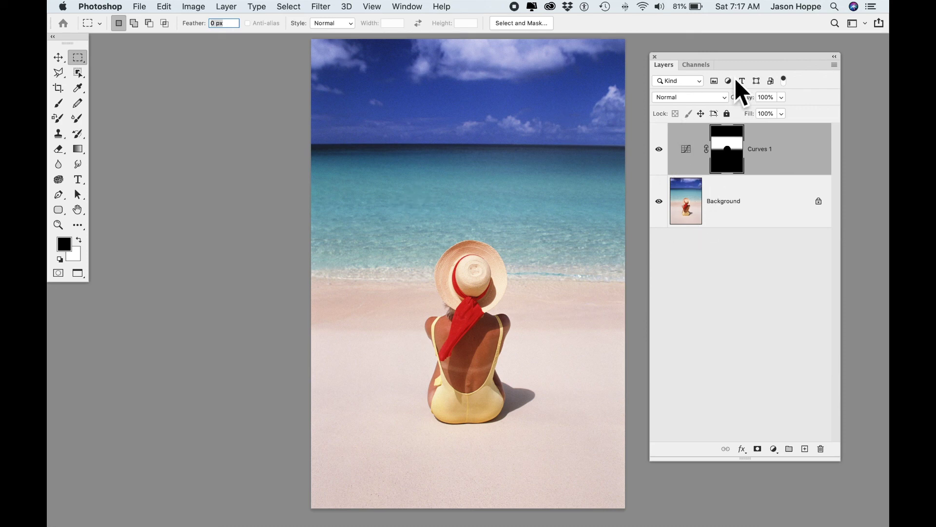
Examine the Curves layer's mask among the channels and the source channels offered by Load Selection, leaving the dialog without loading anything.
{"action": "left_click", "coordinate": [702, 66]}
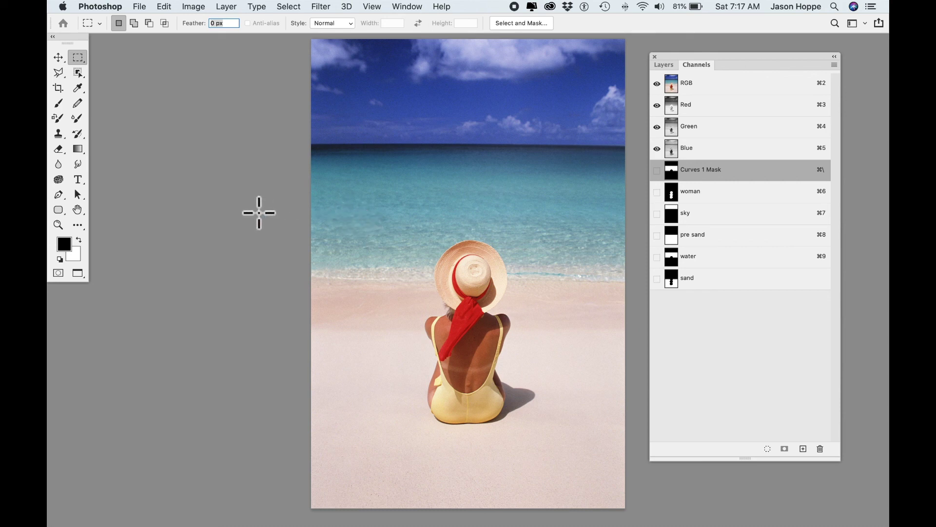
{"action": "left_click", "coordinate": [301, 6]}
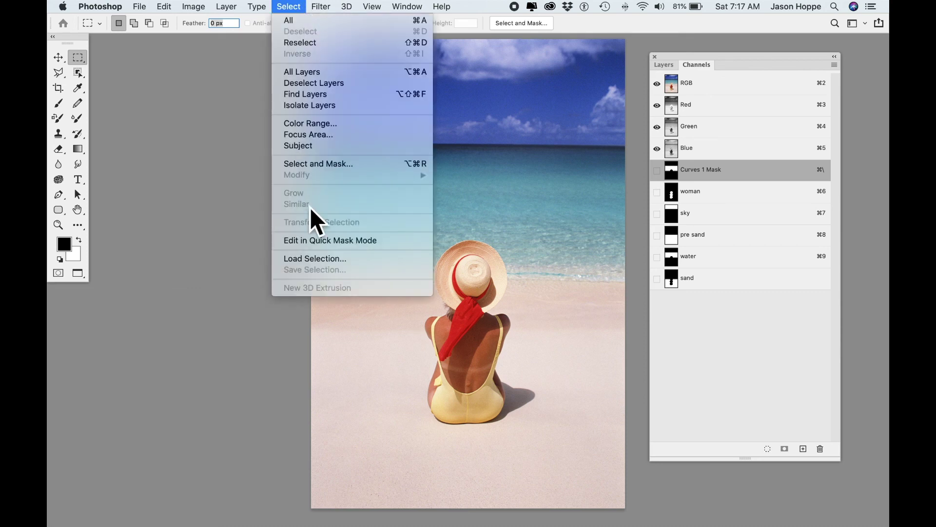
{"action": "left_click", "coordinate": [322, 260]}
{"action": "left_click_drag", "start_coordinate": [549, 212], "coordinate": [427, 108]}
{"action": "left_click", "coordinate": [467, 169]}
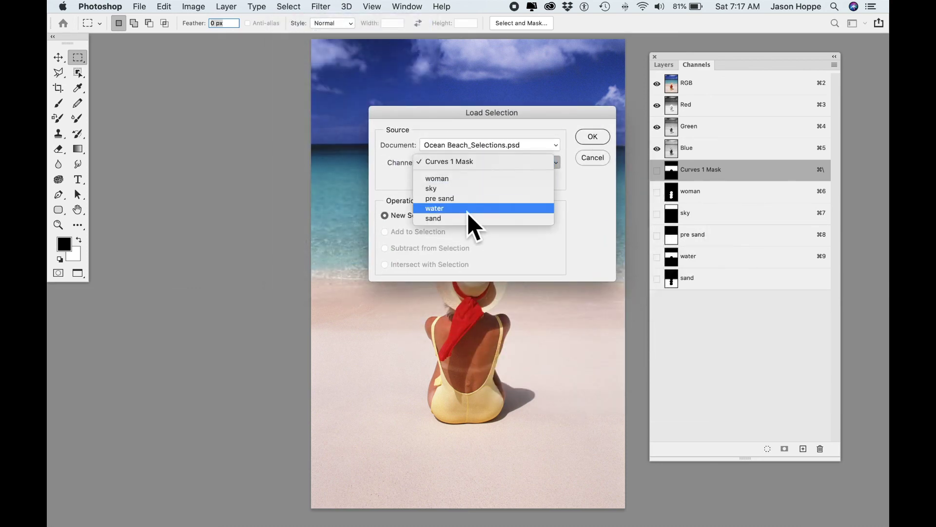
{"action": "left_click", "coordinate": [399, 175]}
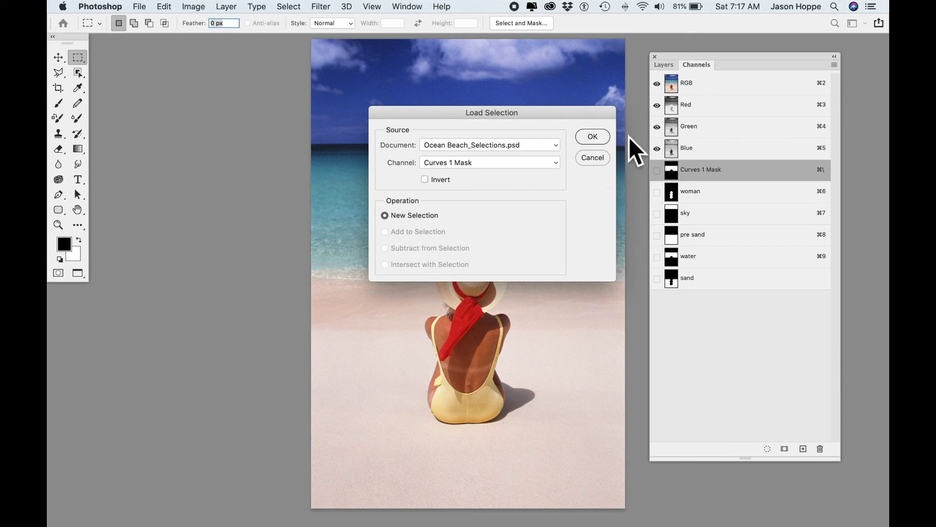
{"action": "left_click", "coordinate": [610, 159]}
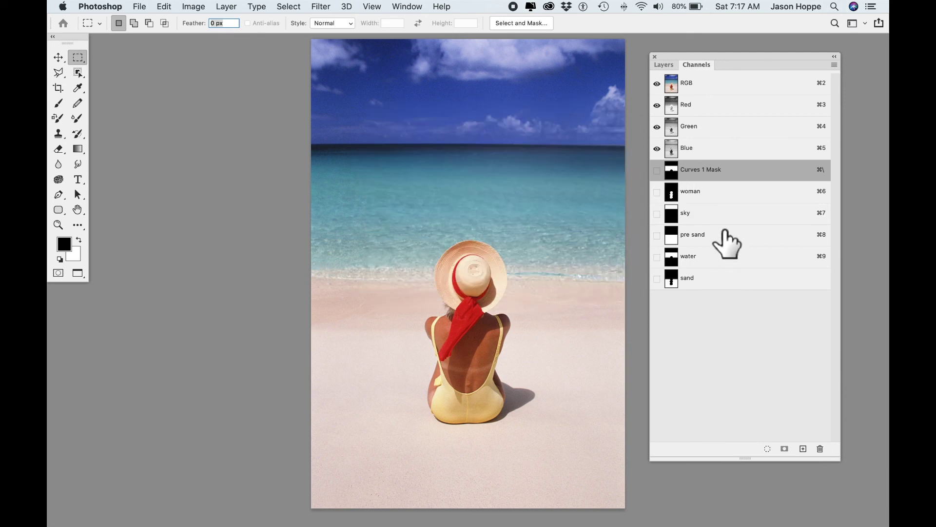
Load the saved "woman" channel as a selection directly from its channel thumbnail, and deselect it.
{"action": "left_click_drag", "start_coordinate": [722, 198], "coordinate": [721, 195]}
{"action": "left_click", "coordinate": [691, 196], "text": "super"}
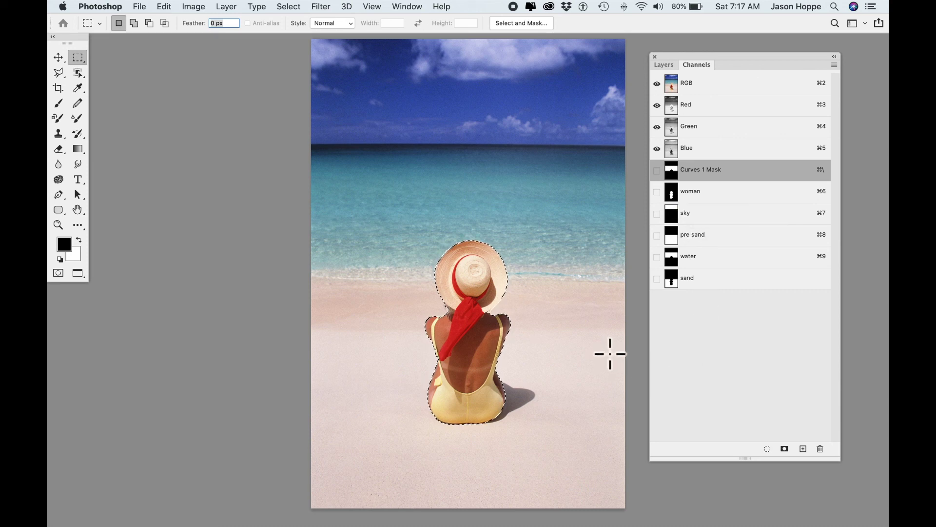
{"action": "key", "text": "super+d"}
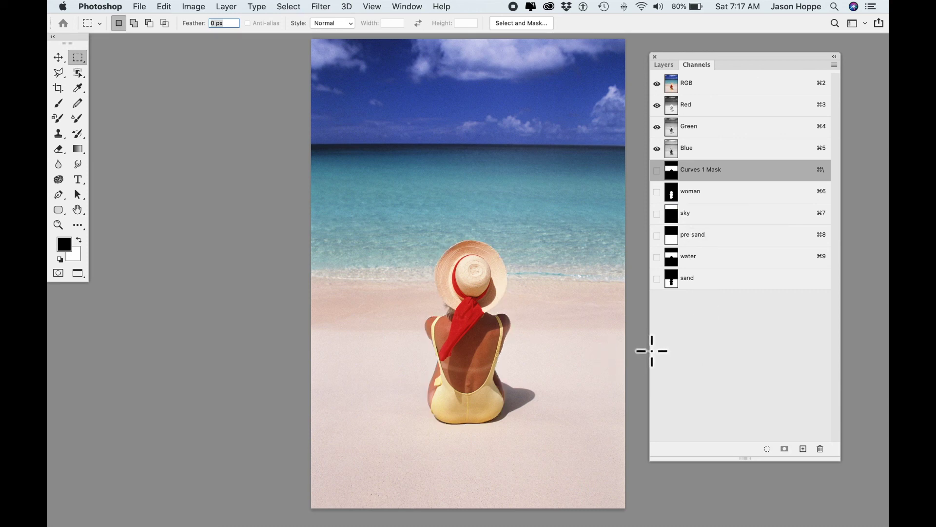